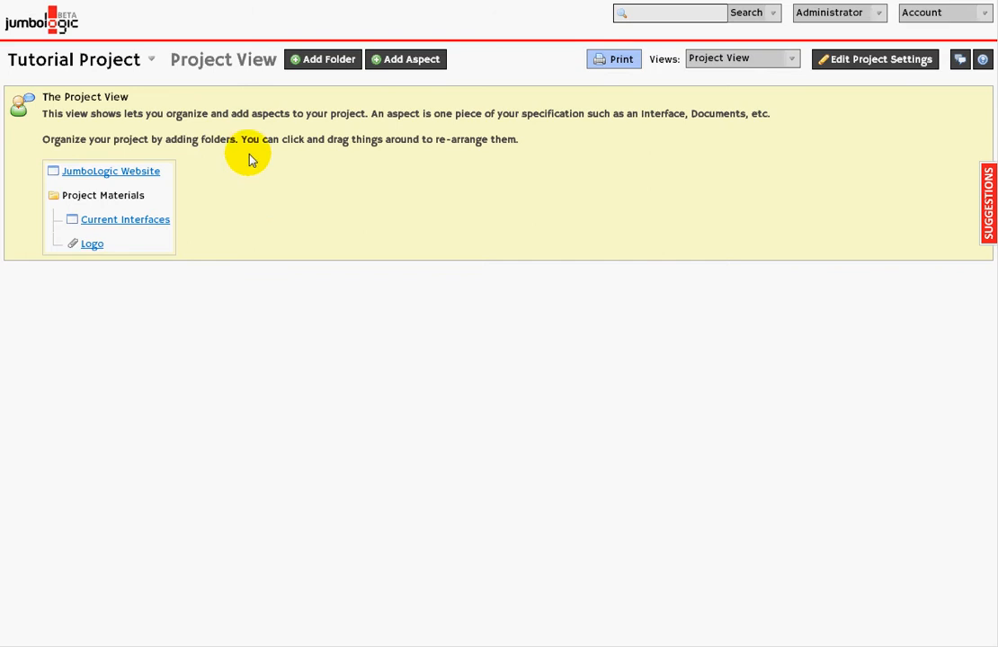
Step: Add an aspect named Layers Example of type JL Interface to the tutorial project
left_click(402, 58)
left_click(202, 115)
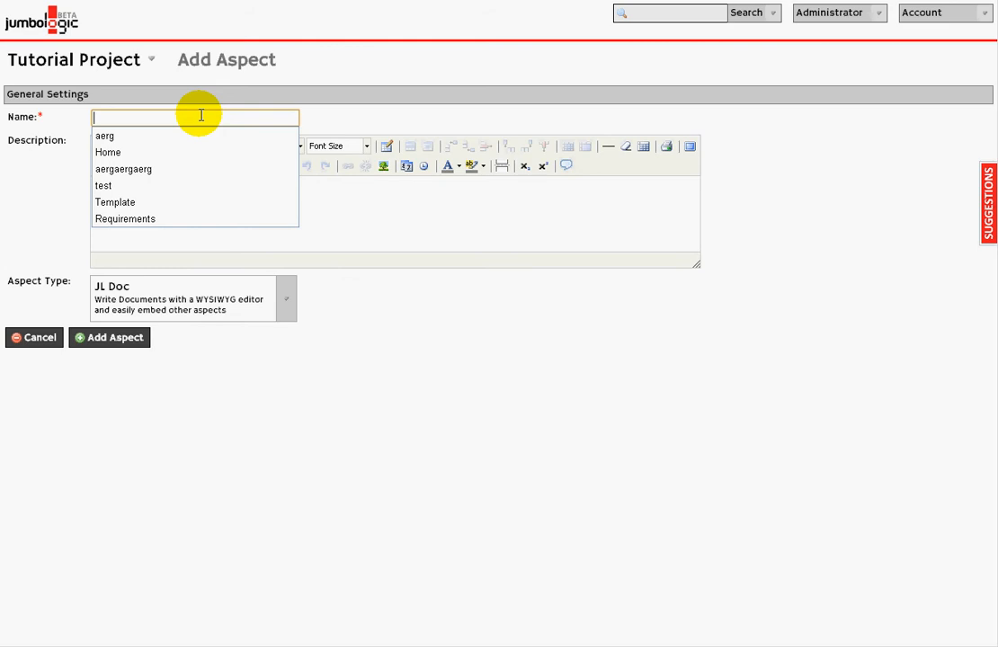
type("Layr")
key("BackSpace")
type("ers Example")
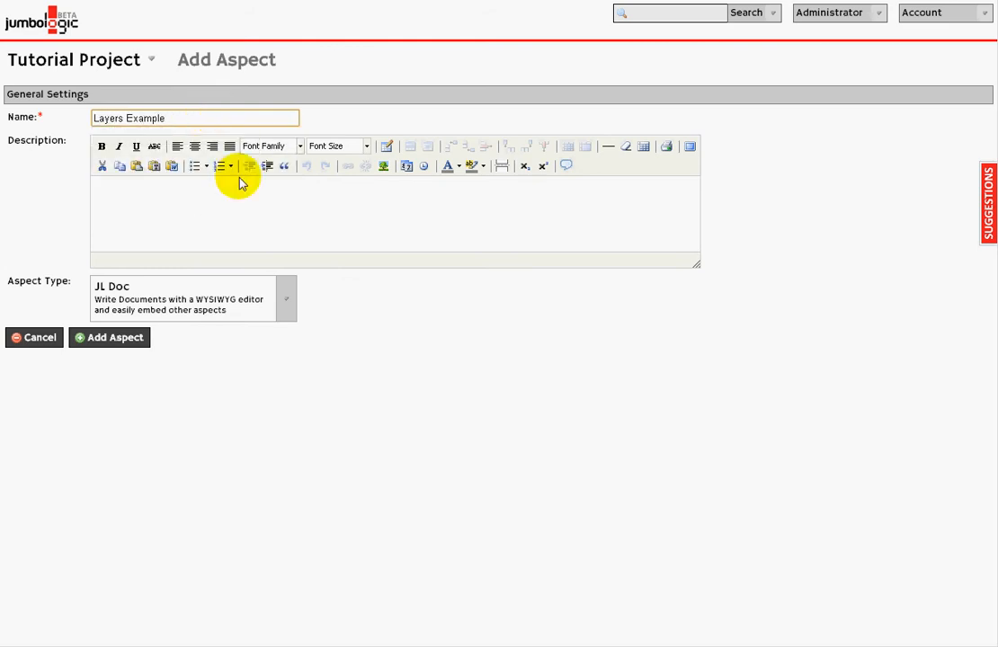
left_click(245, 285)
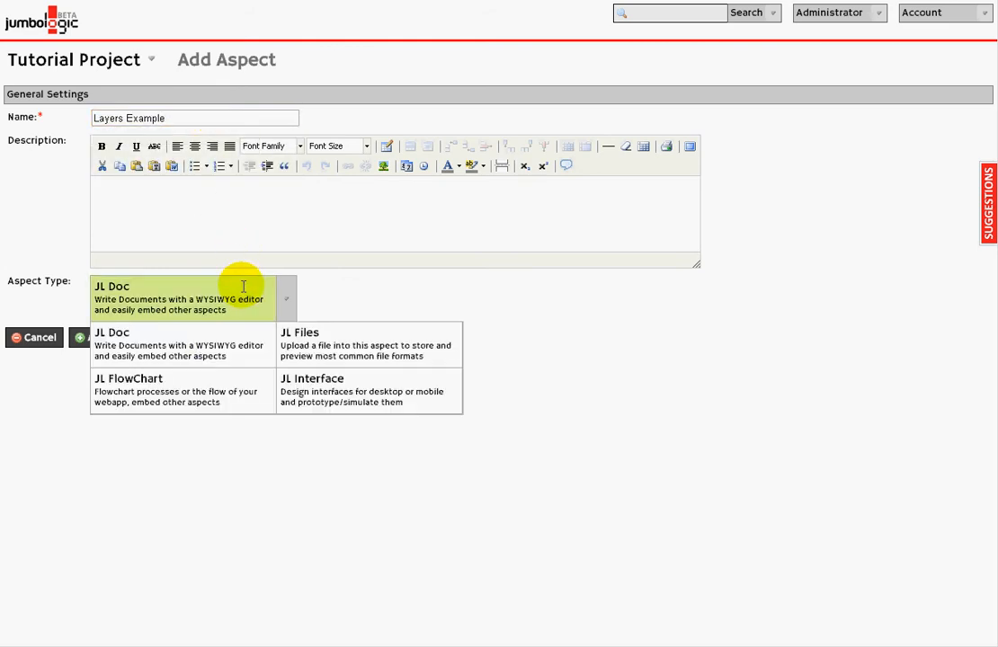
left_click(350, 404)
left_click(132, 488)
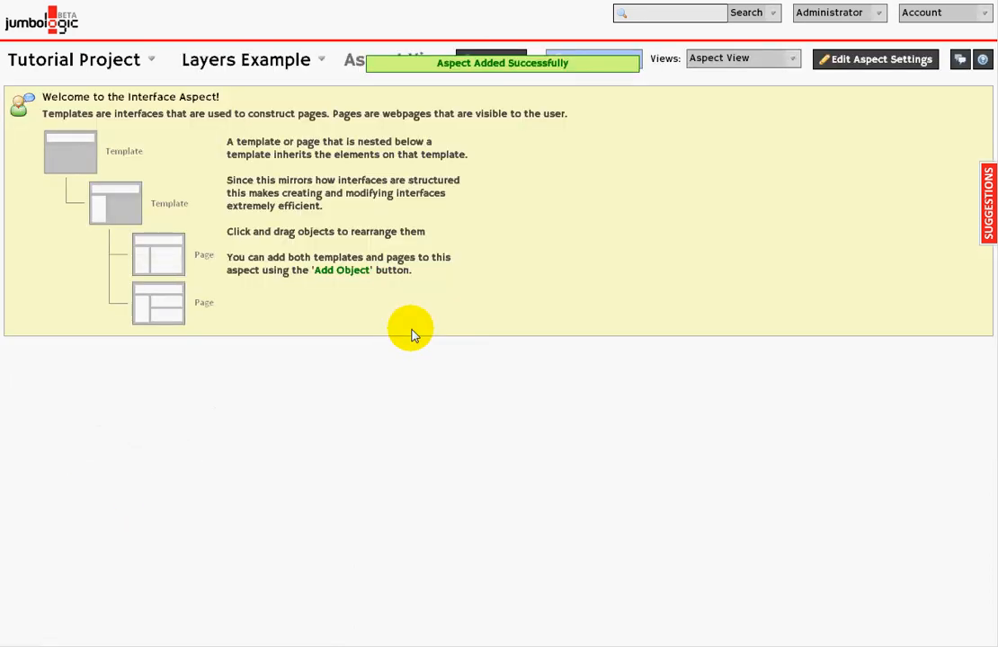
Step: Add a page named Home to the Layers Example aspect, leaving the size and background at their defaults
left_click(494, 63)
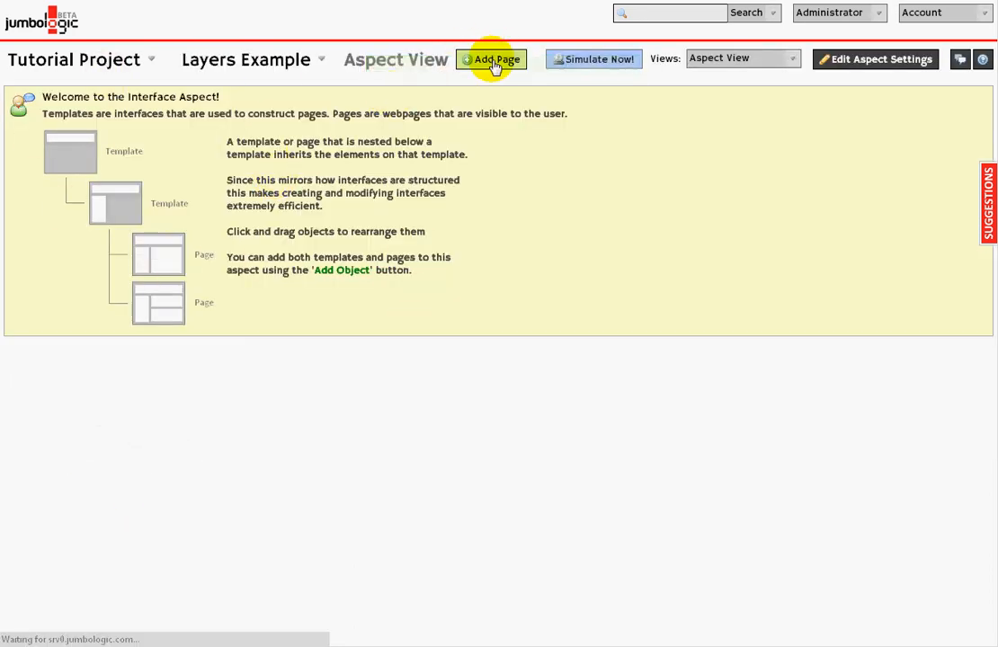
left_click(218, 118)
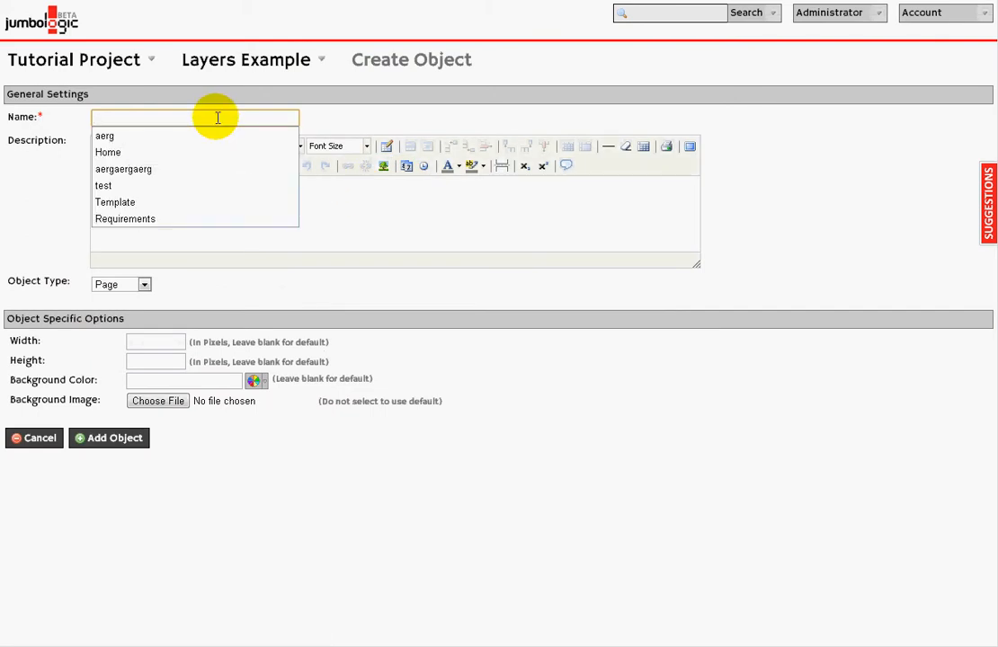
type("Home")
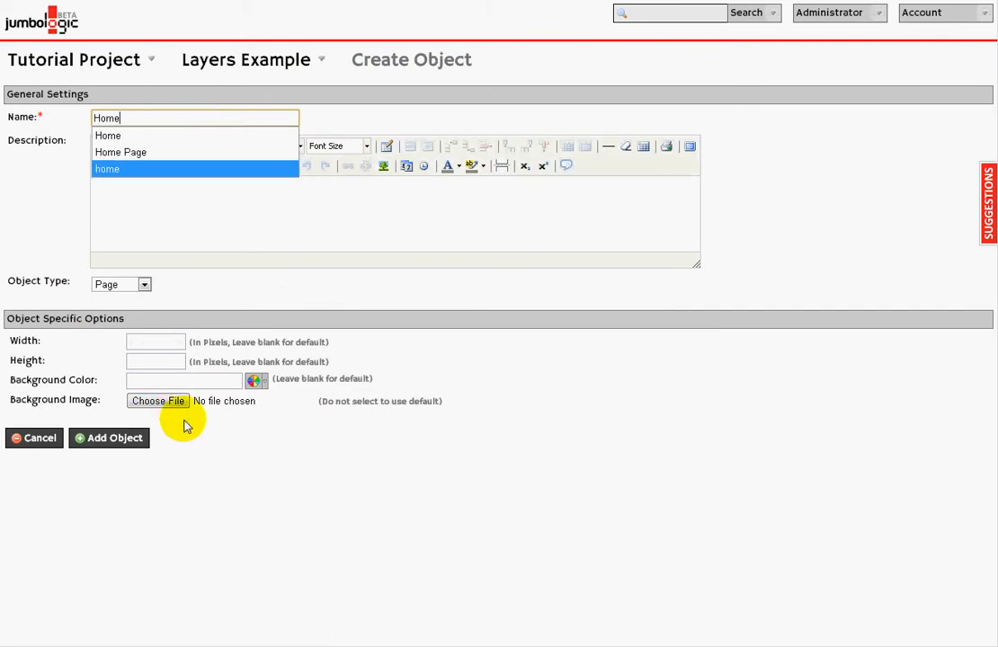
left_click(119, 440)
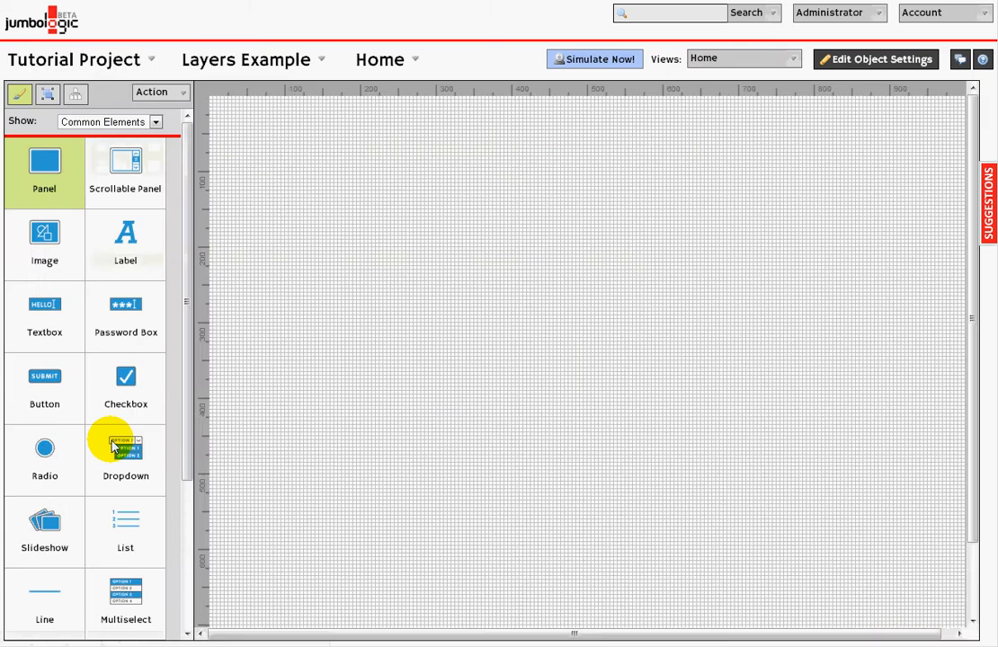
Step: Draw a panel about 325 px wide in the upper-left area of the Home page and shift it slightly upward
left_click(758, 611)
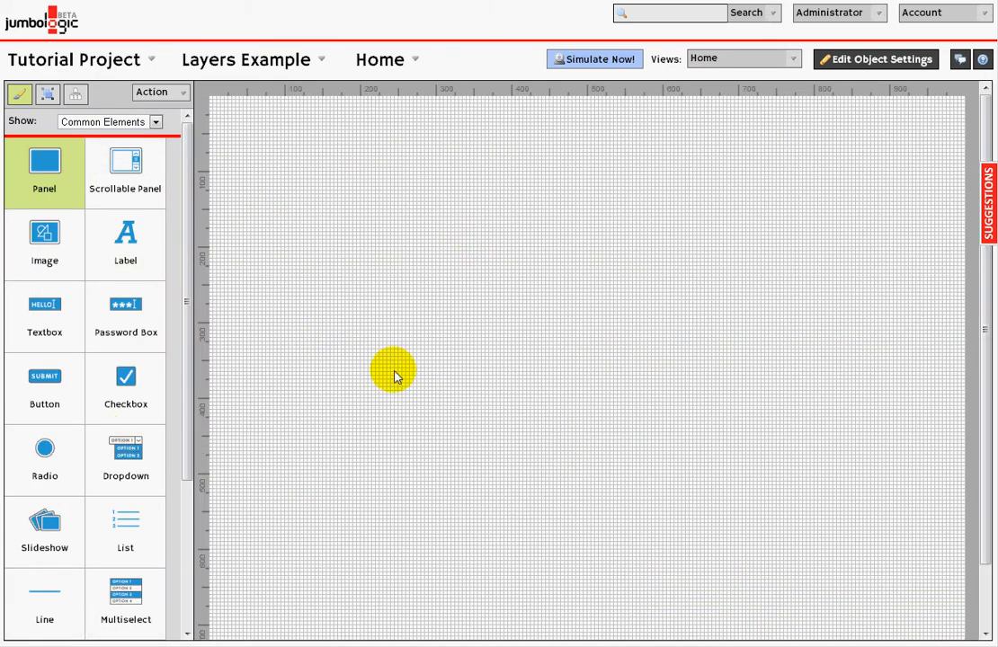
left_click_drag(186, 238, 183, 182)
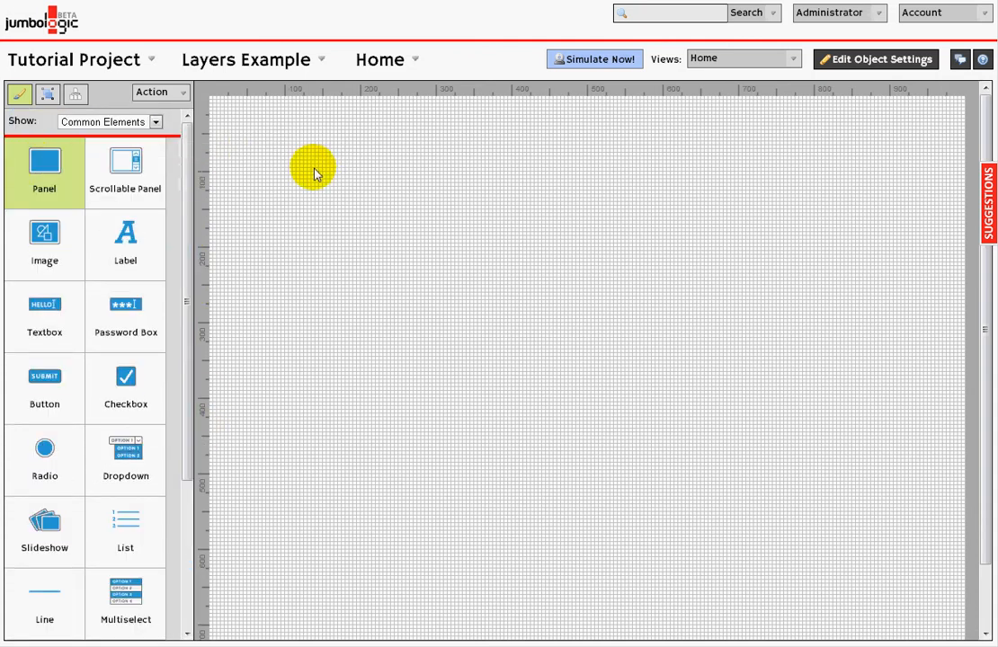
left_click_drag(259, 168, 506, 343)
left_click_drag(378, 269, 383, 252)
Step: Add a label about 95 by 20 px near the panel's upper-left corner with the text Username:
left_click(18, 97)
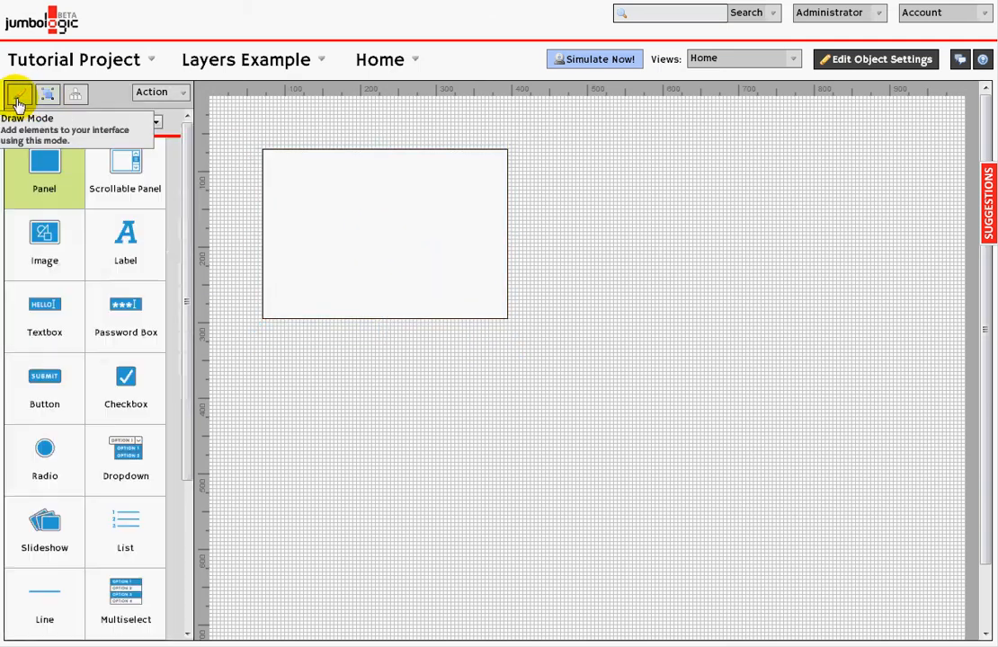
left_click(116, 248)
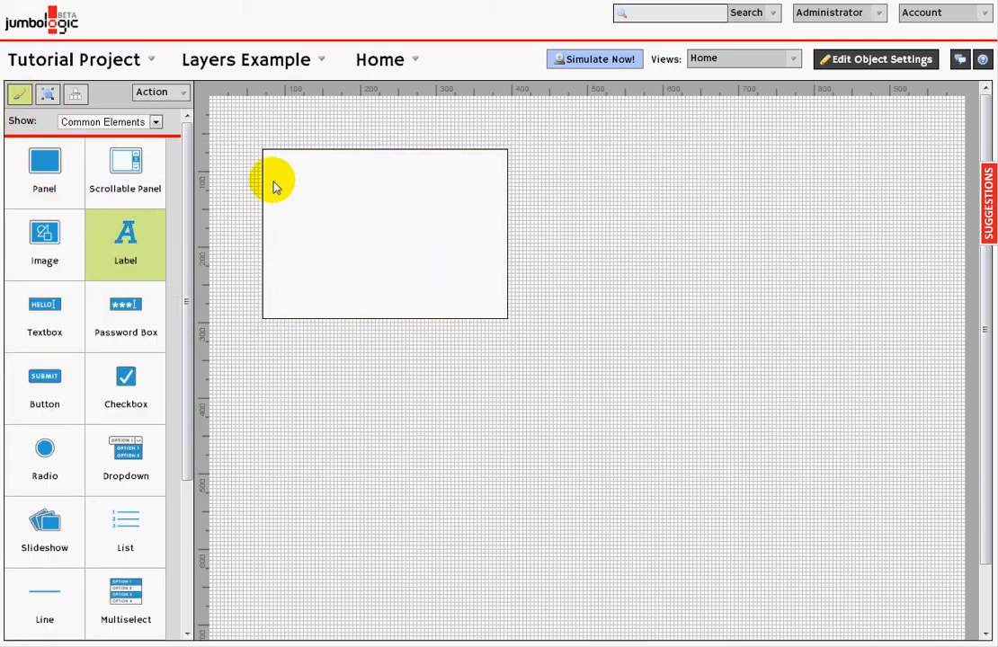
left_click_drag(274, 170, 347, 190)
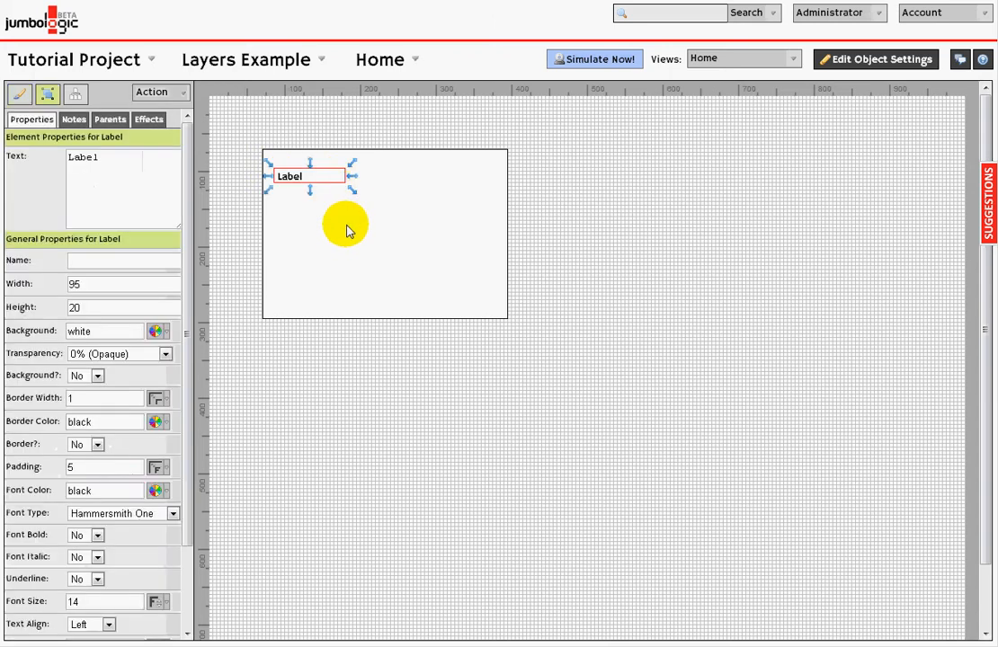
left_click(67, 178)
type("Username:")
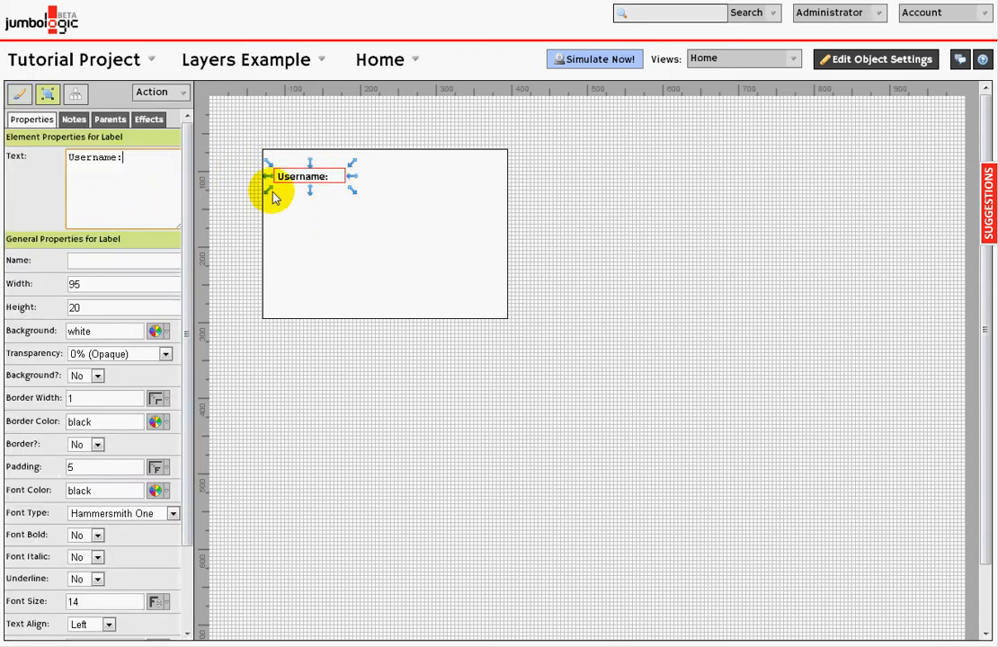
Step: Add a second label about 90 by 20 px directly below the first one with the text Password:
left_click(21, 94)
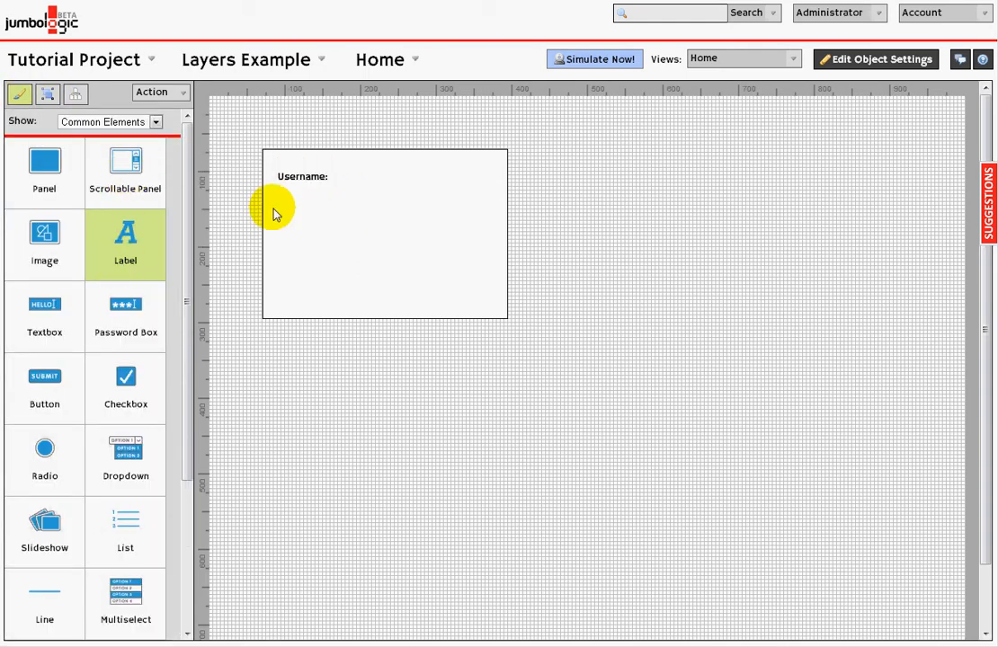
left_click_drag(275, 193, 346, 213)
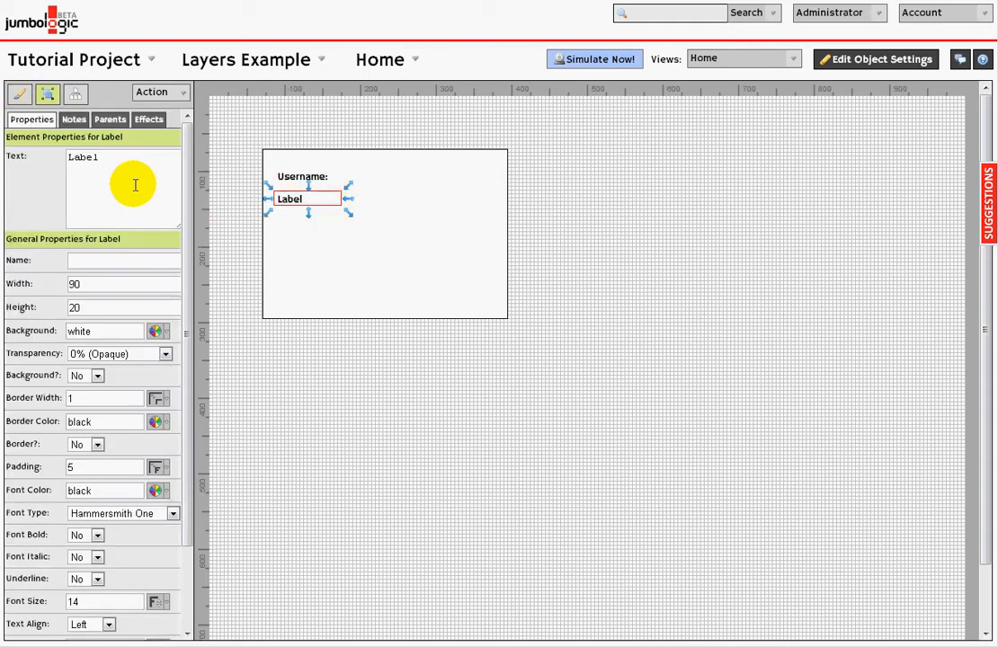
double_click(95, 183)
type("Password:")
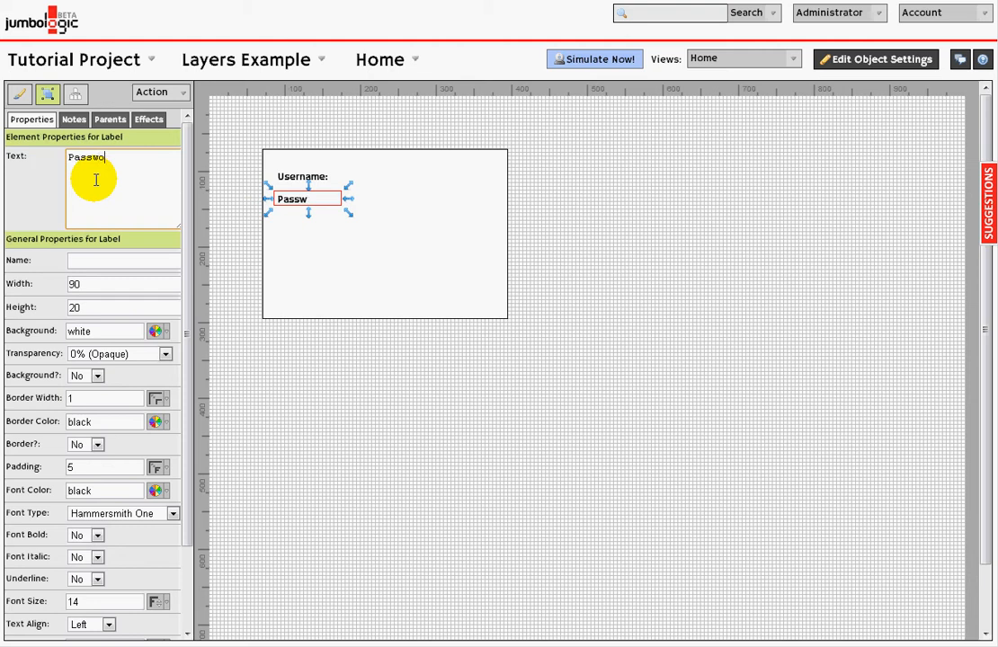
Step: Draw a textbox about 190 by 25 px beside the Username label and duplicate it beside the Password label
left_click(19, 94)
left_click(49, 331)
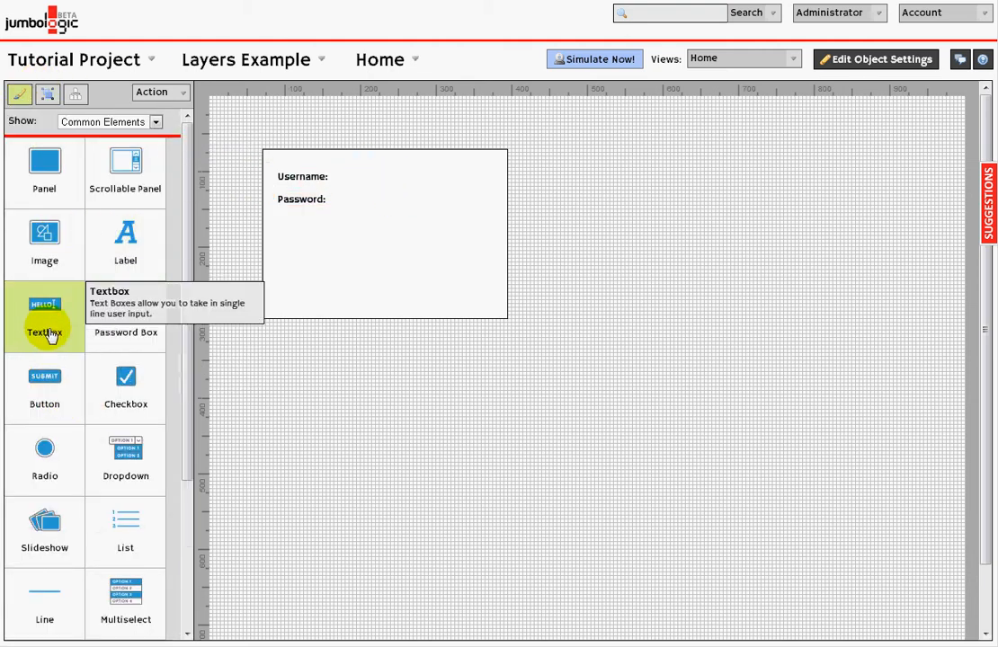
left_click_drag(339, 165, 441, 205)
key("ctrl+d")
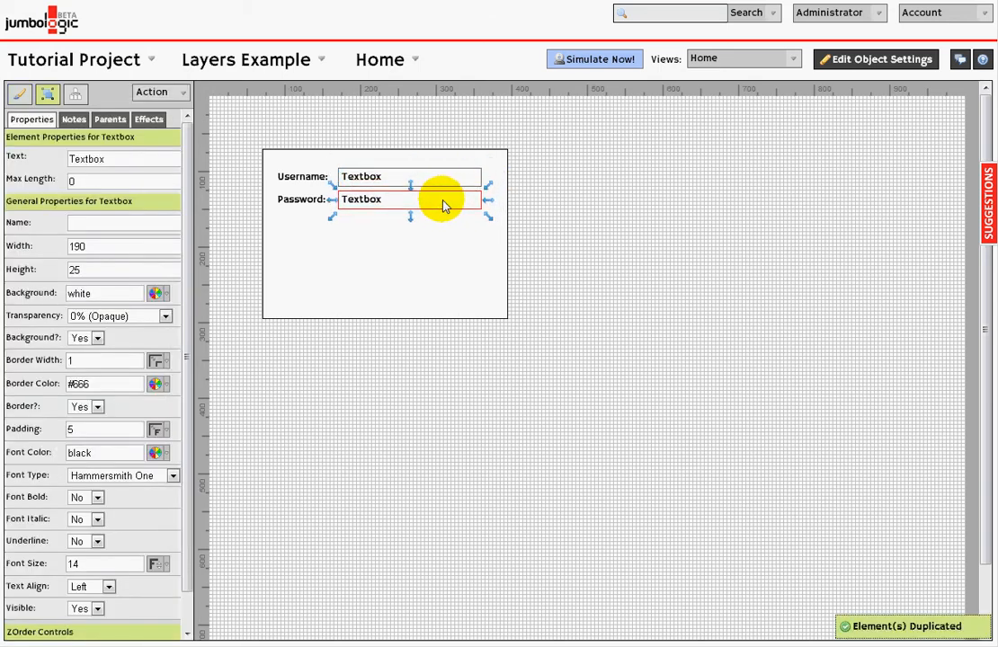
left_click(659, 211)
Step: Draw a button about 130 by 30 px inside the panel, below the two textboxes
left_click(19, 94)
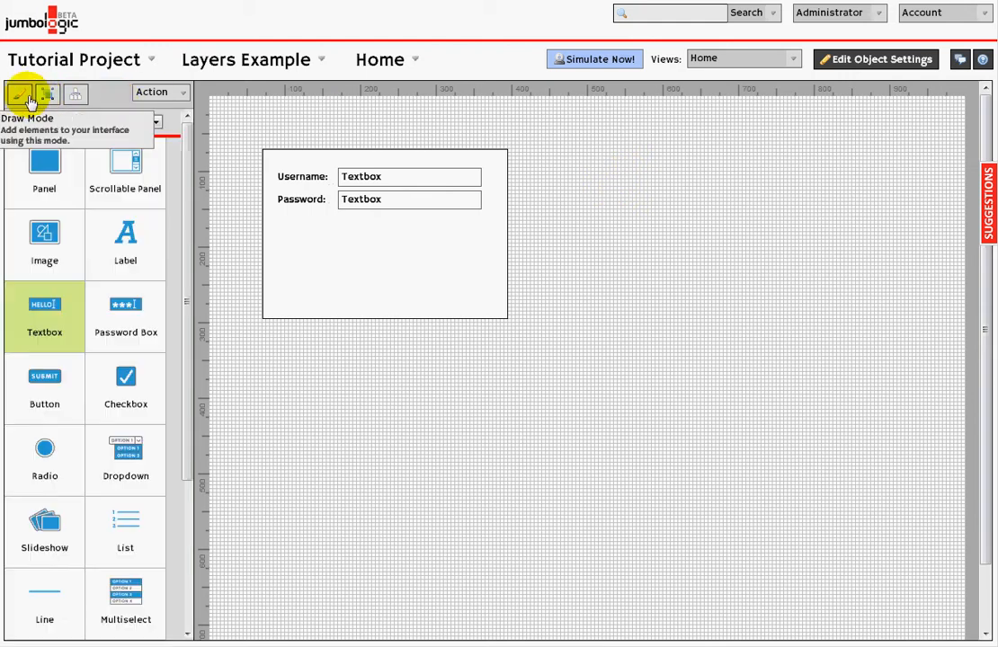
left_click(56, 402)
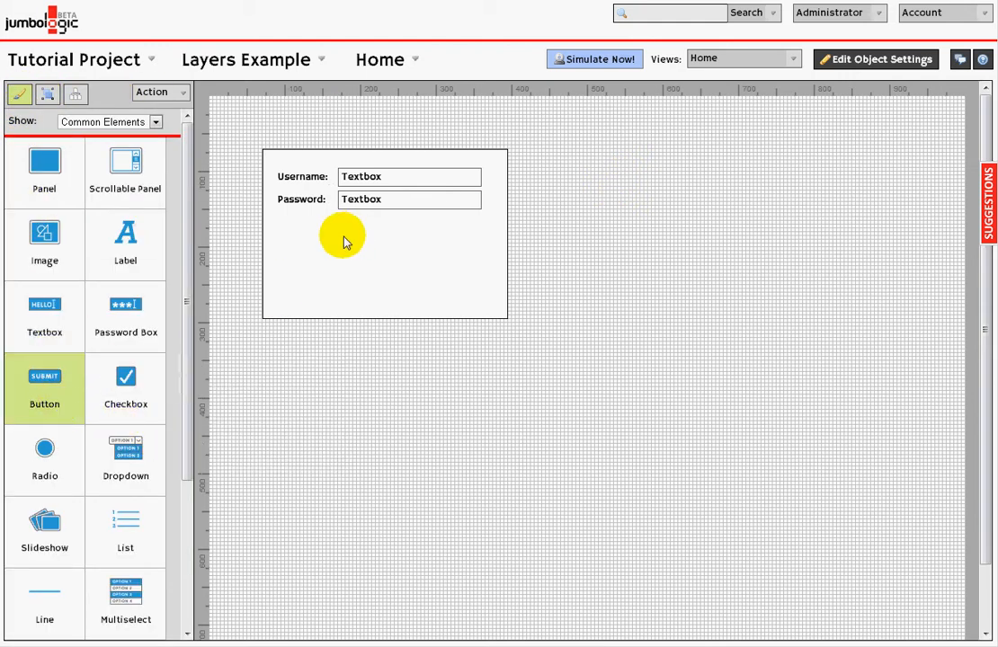
left_click_drag(338, 231, 440, 259)
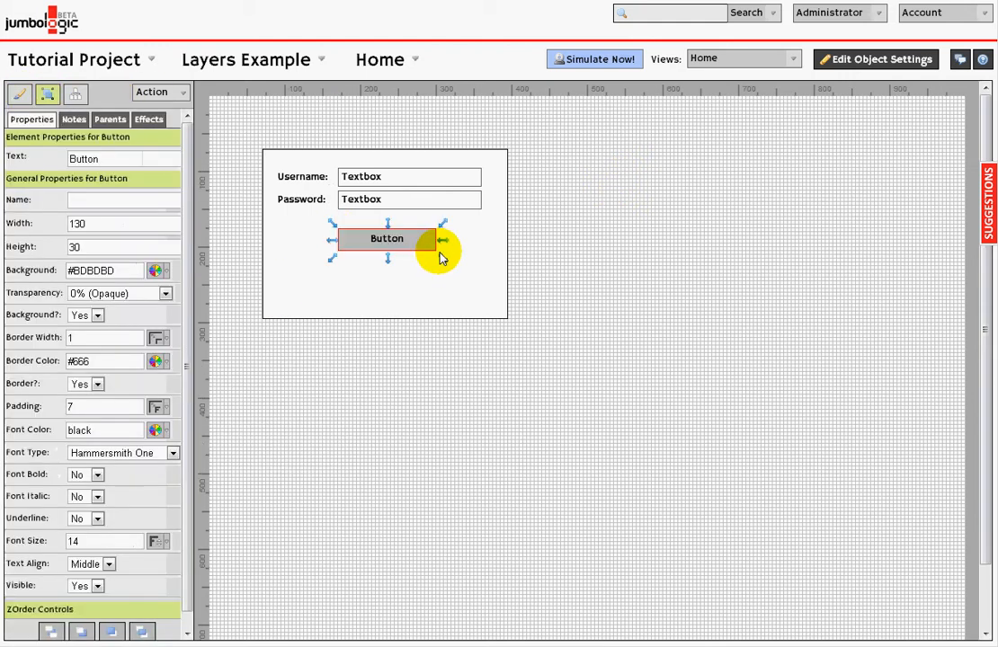
Step: Shorten the panel from its lower edge to a height of 160 px so it ends just below the button
left_click(453, 268)
left_click_drag(385, 326, 386, 270)
left_click(594, 308)
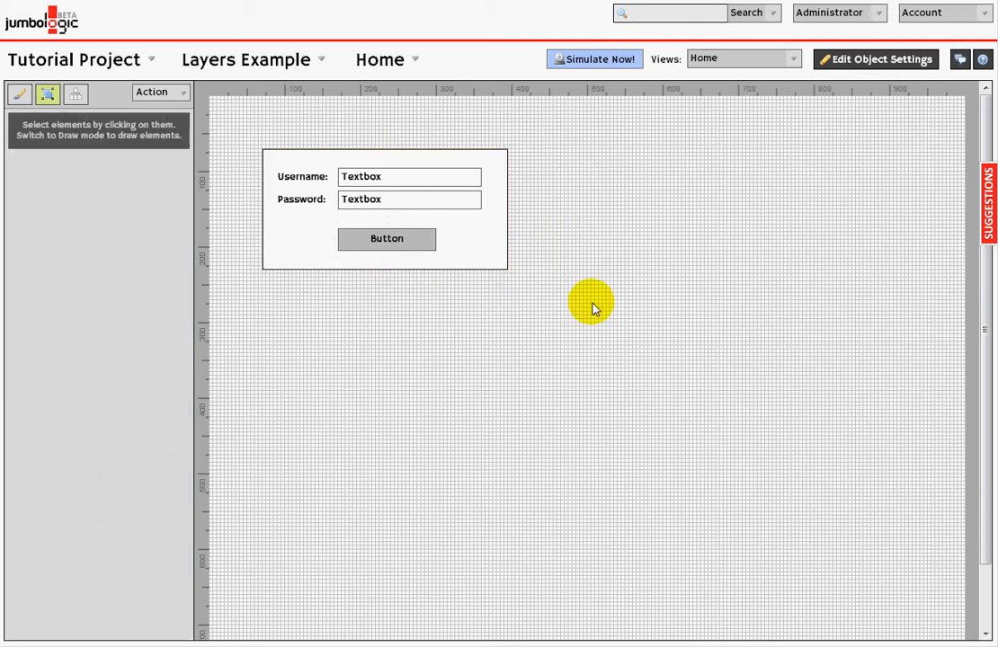
Step: Move both textboxes together about 15 px to the right, away from their labels
left_click(462, 180)
left_click(463, 202, "ctrl")
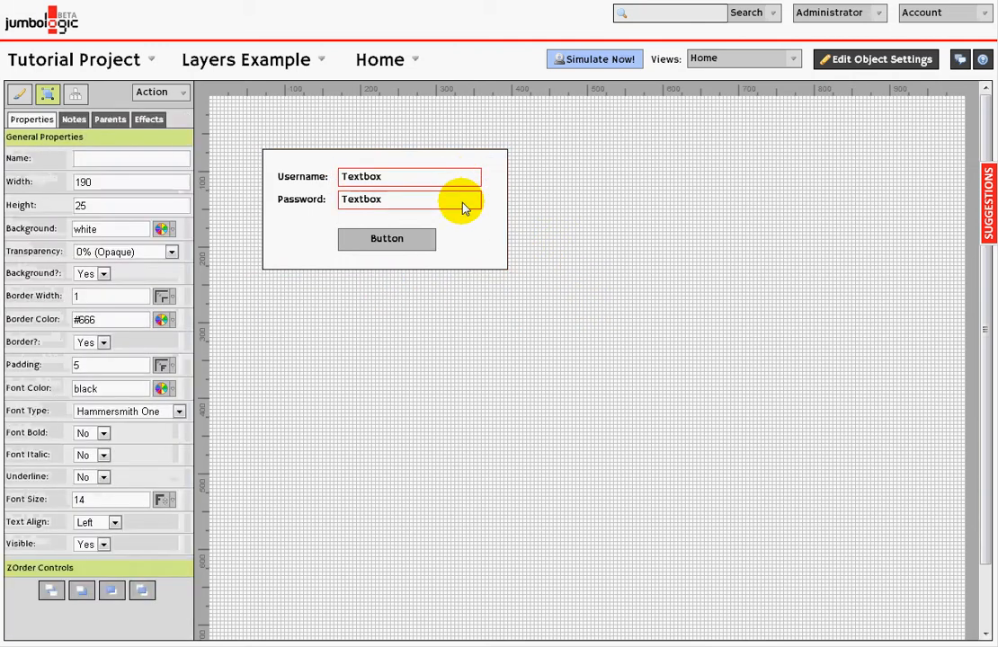
left_click_drag(453, 205, 463, 208)
left_click(617, 210)
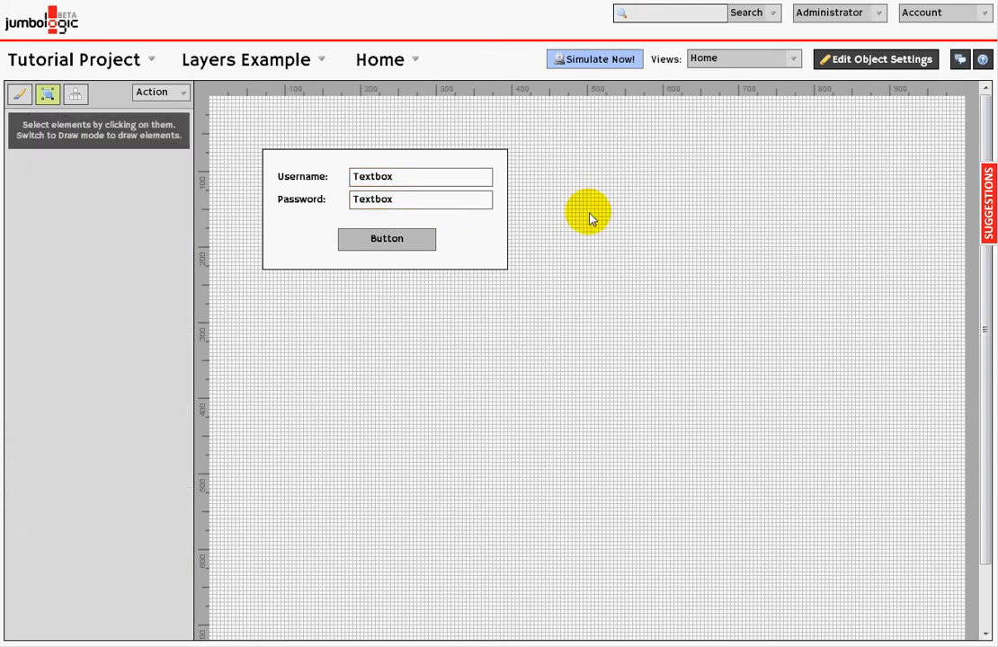
Step: Move only the panel down and right, away from the login elements, and return it behind them
left_click(466, 181)
left_click(505, 250)
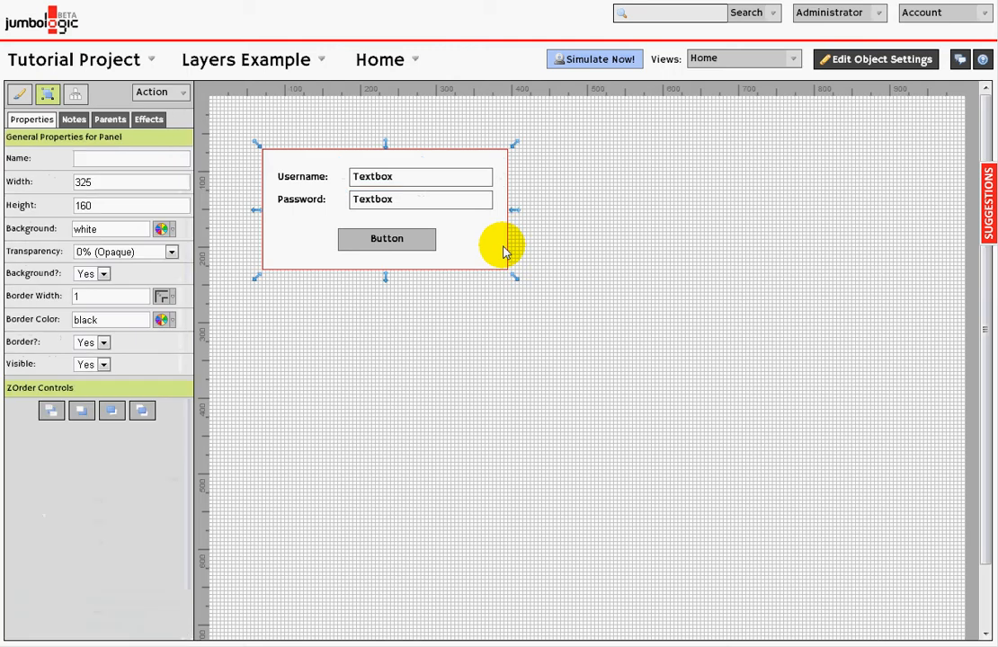
left_click_drag(474, 238, 612, 409)
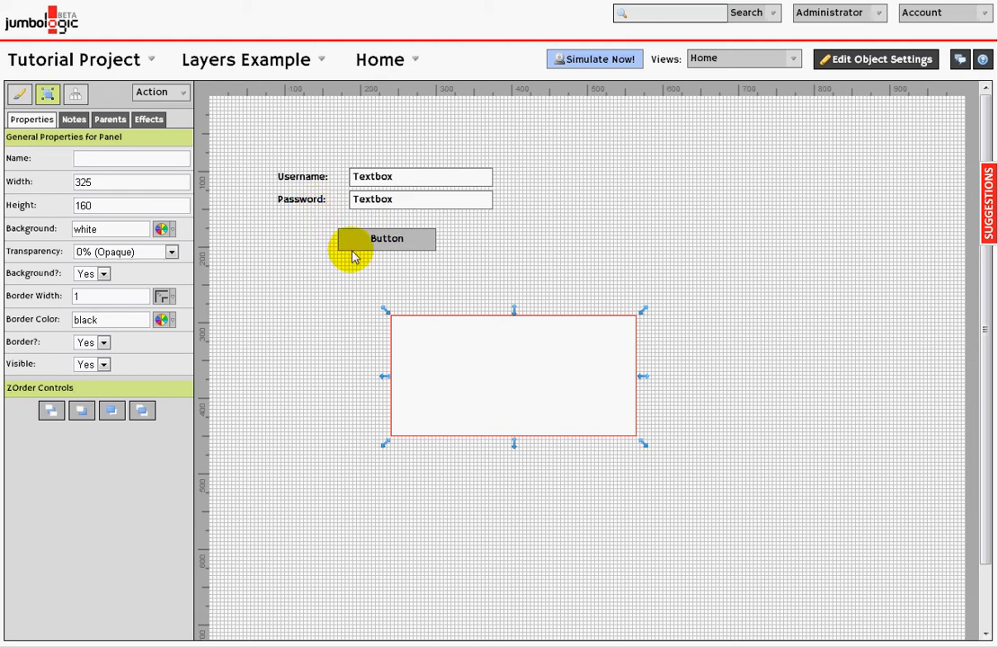
left_click_drag(505, 396, 380, 235)
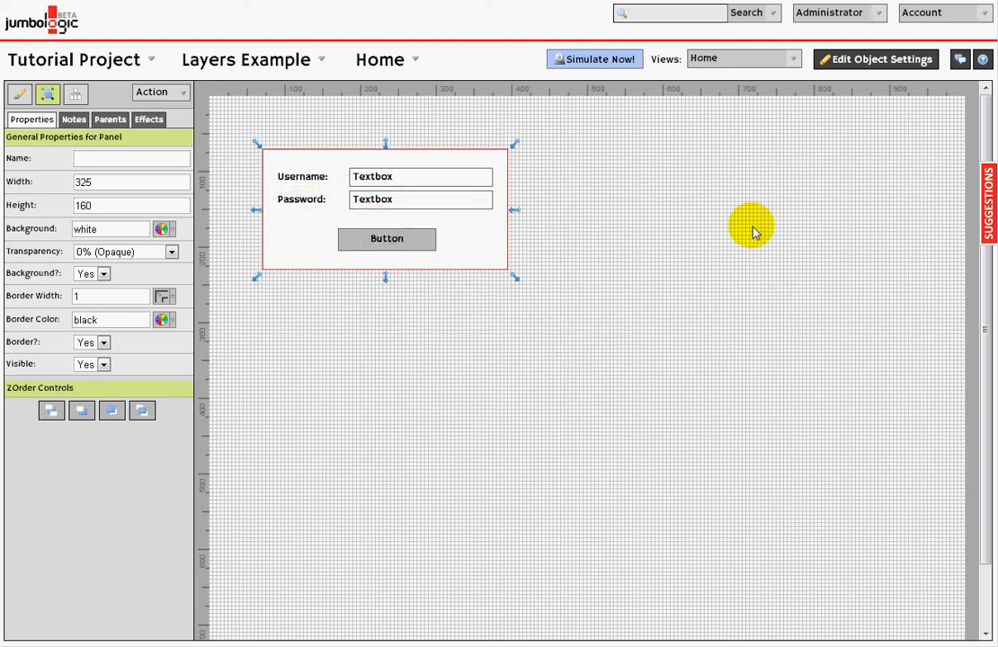
left_click(690, 227)
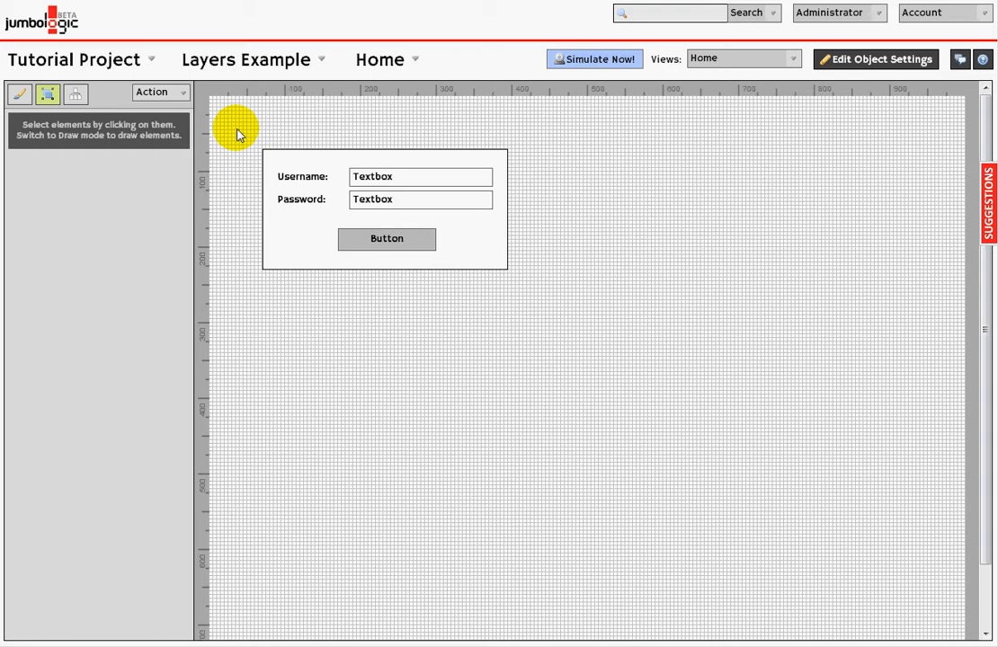
Step: Select the panel with all its login elements and move them together about 55 px right and 50 px down
left_click_drag(236, 134, 637, 334)
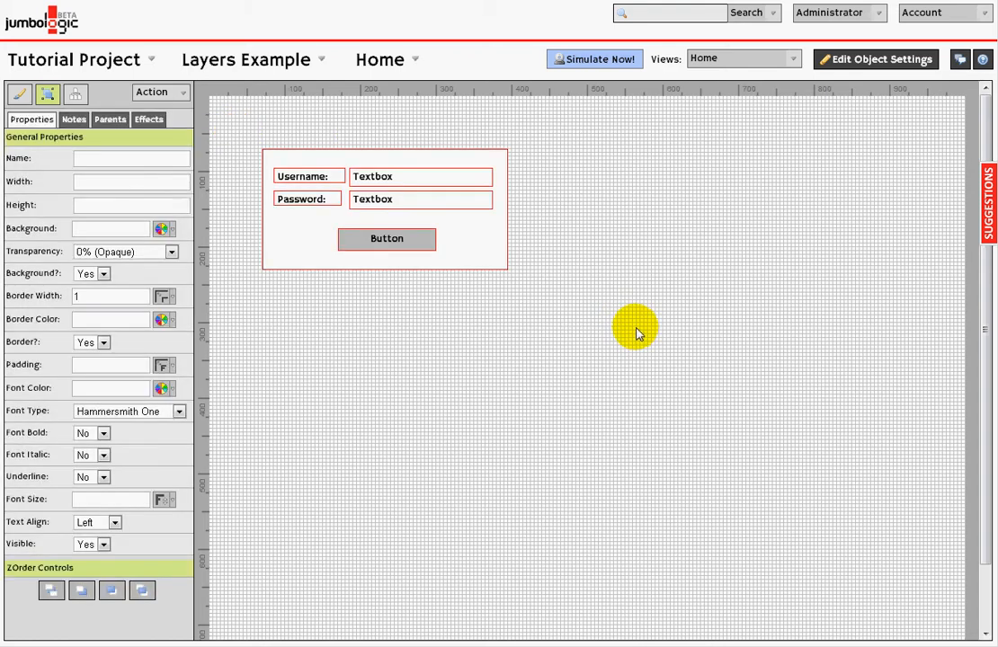
left_click_drag(463, 245, 508, 289)
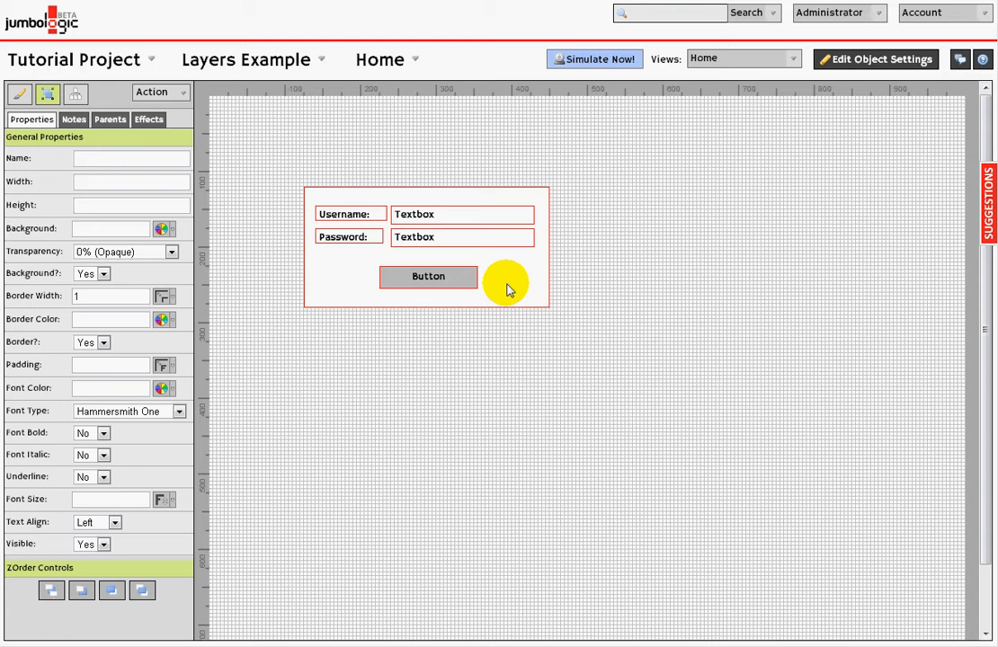
left_click(549, 346)
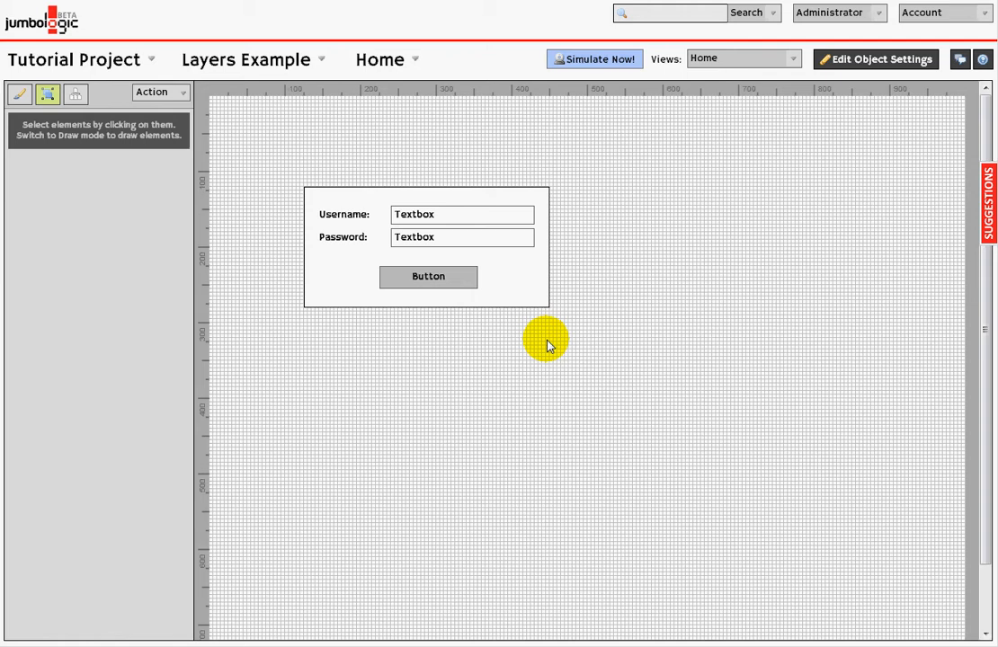
Step: Set the login panel as the current layer in Layer Select Mode, making it the parent for new elements
left_click(78, 97)
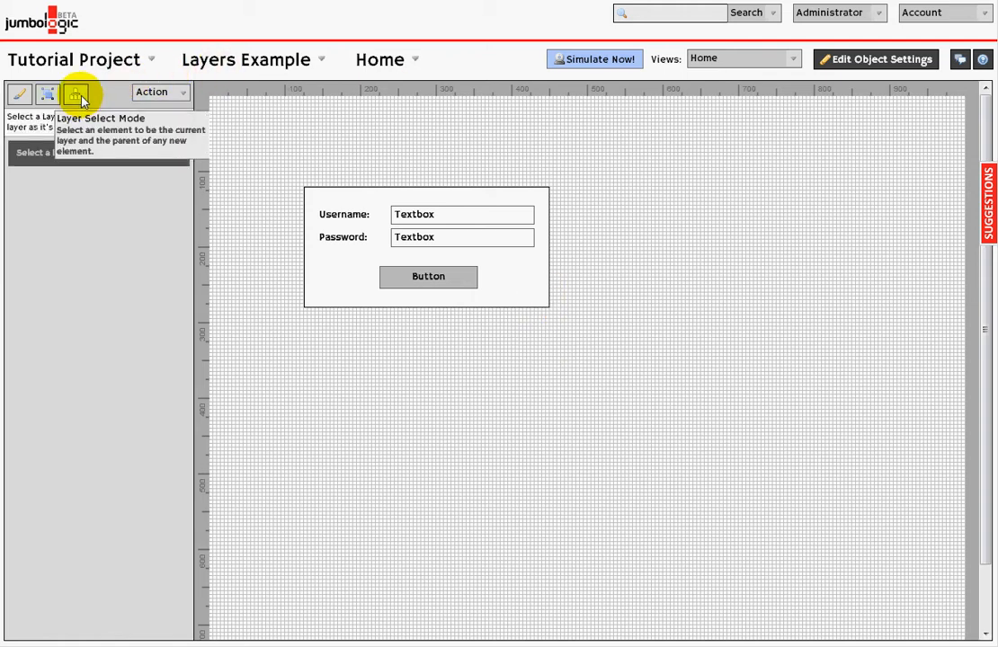
left_click(537, 283)
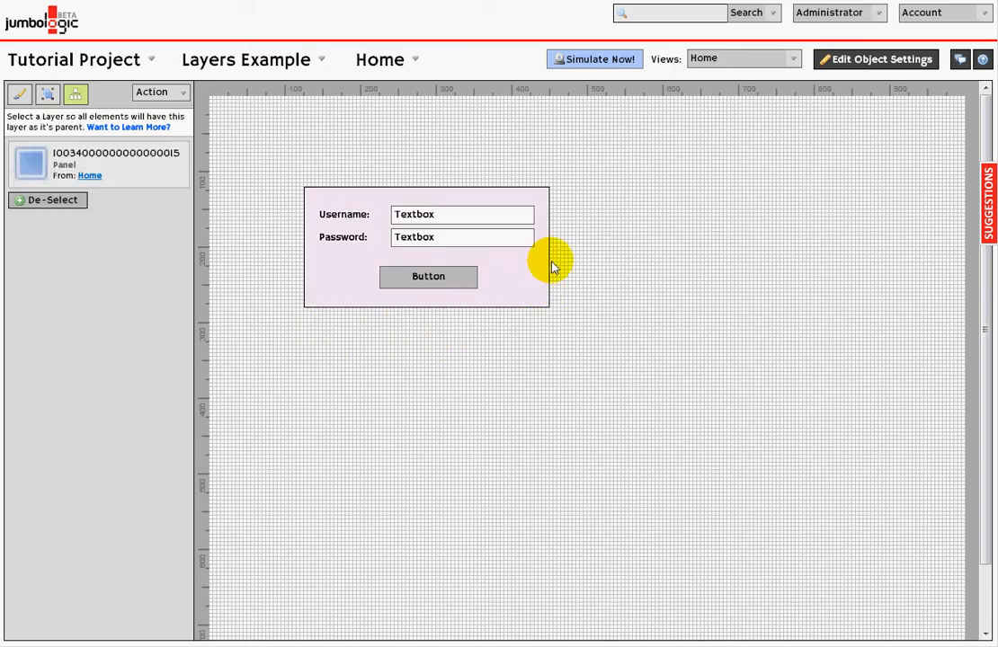
left_click(430, 280)
left_click(513, 290)
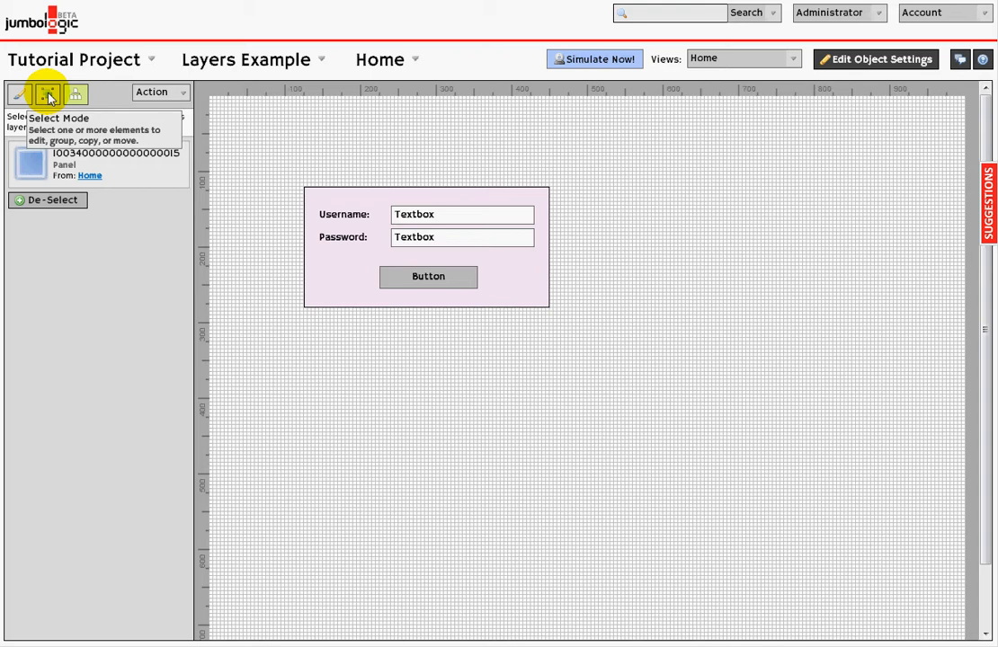
Step: Select the login panel together with its labels, textboxes and button, and delete them all from the Home page
left_click(50, 95)
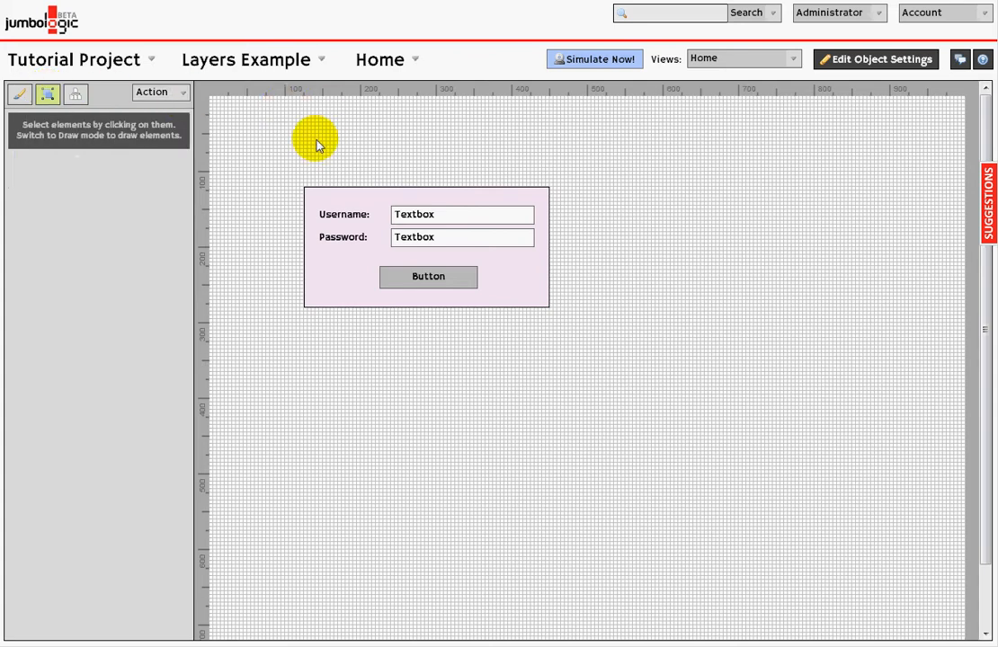
left_click_drag(327, 168, 710, 435)
left_click(402, 282)
left_click(76, 93)
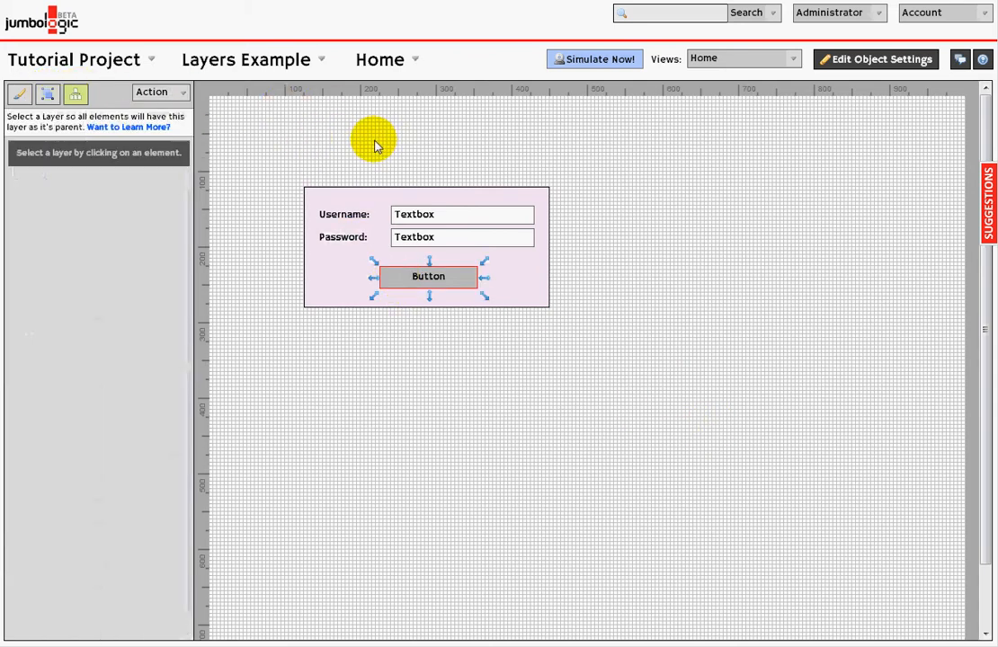
left_click(48, 94)
left_click_drag(232, 109, 753, 437)
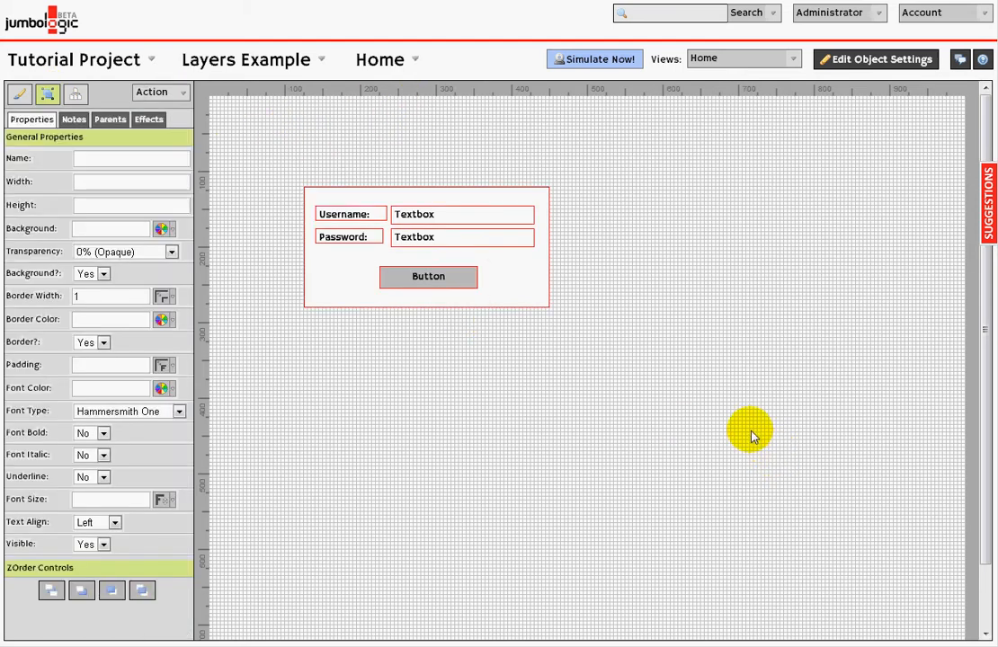
key("Delete")
Step: Draw a new panel about 335 px wide and 170 px high in the upper part of the empty canvas
left_click(18, 95)
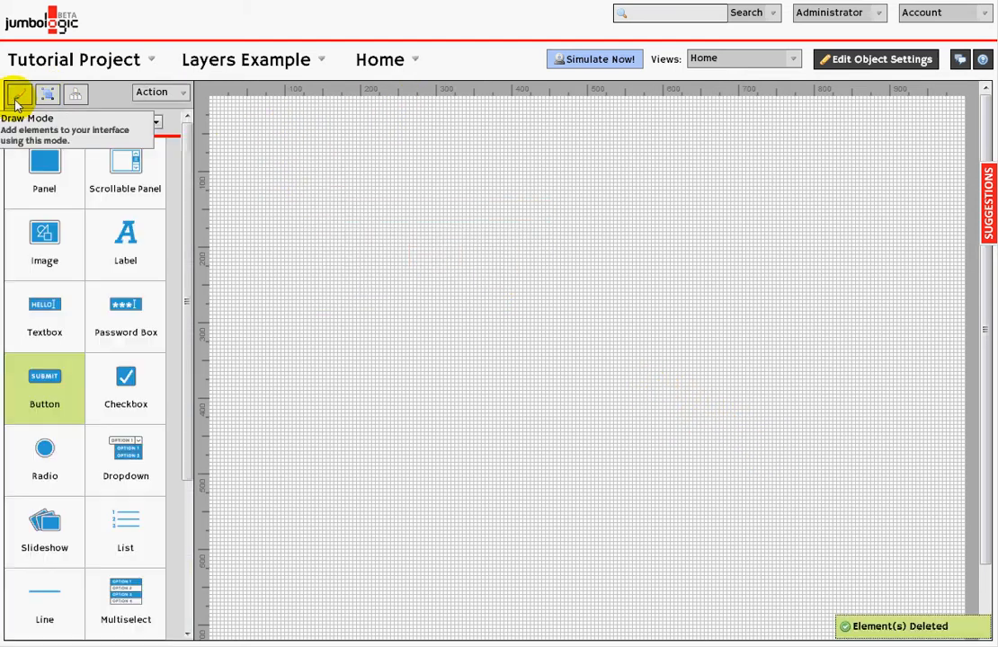
left_click(54, 176)
left_click_drag(266, 153, 519, 280)
left_click(575, 274)
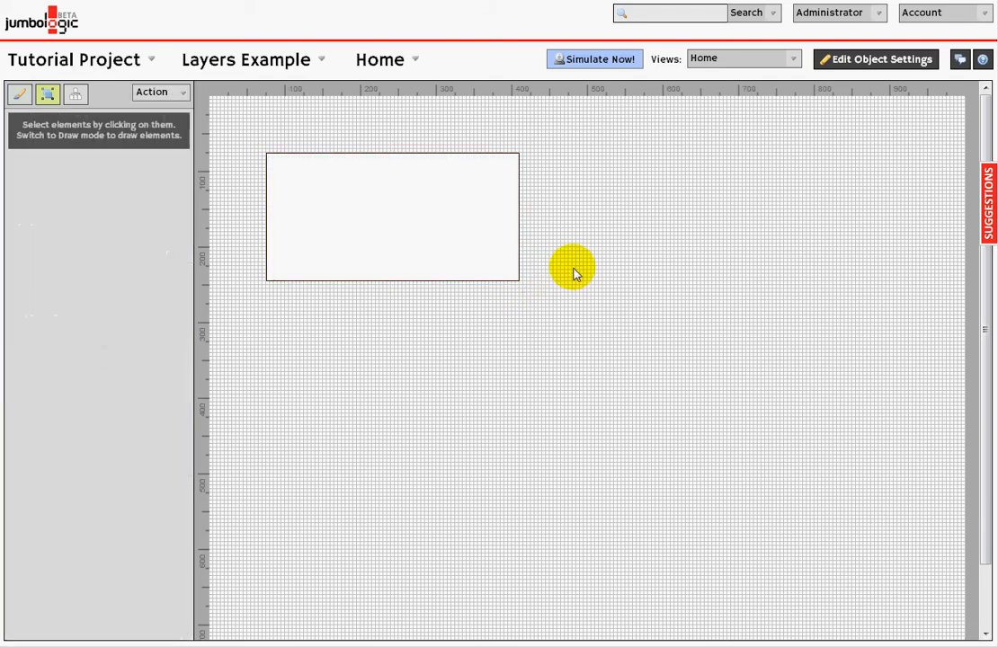
Step: Set the new panel as the current layer in Layer Select Mode, making it the parent of new elements
left_click(411, 257)
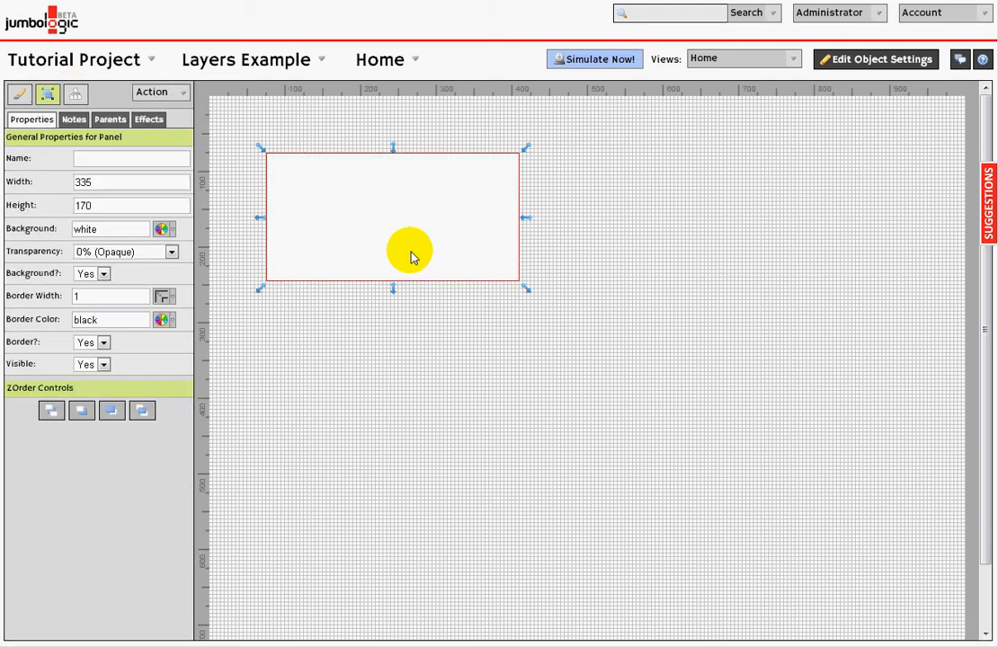
left_click(76, 94)
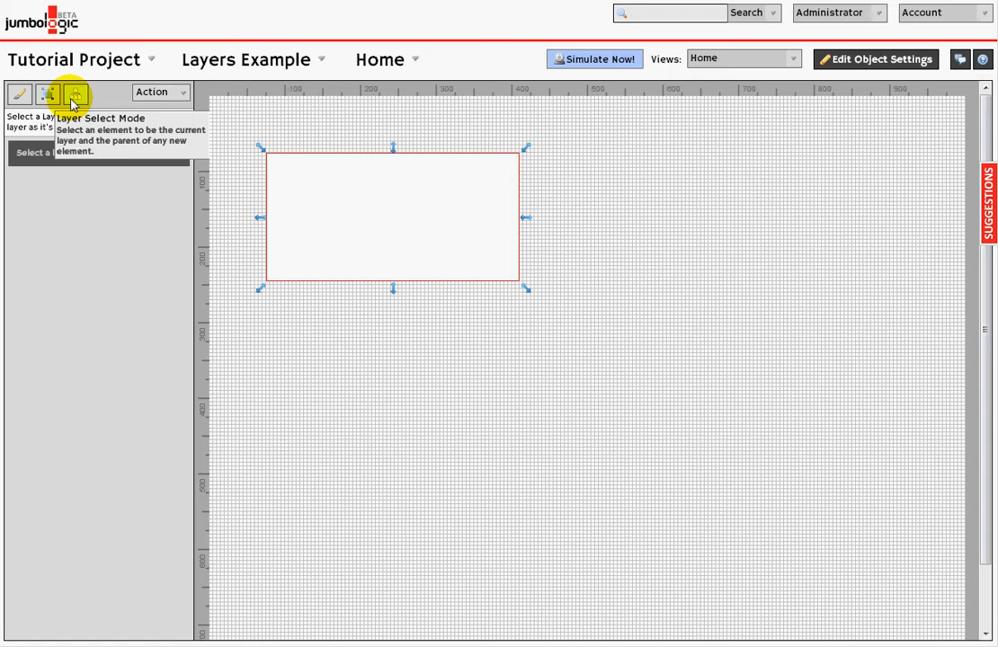
left_click(381, 232)
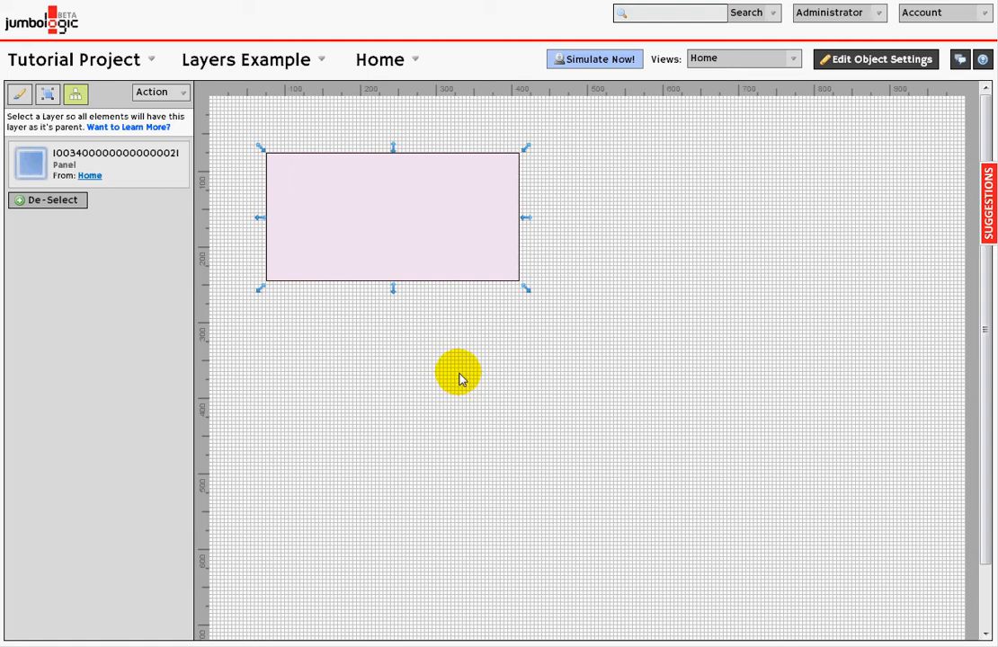
Step: Draw a label about 105 by 20 px in the panel's upper-left corner and set its text to "Username:"
left_click(47, 94)
left_click(20, 95)
left_click(117, 250)
left_click_drag(280, 170, 362, 185)
left_click_drag(147, 161, 48, 170)
type("Username:")
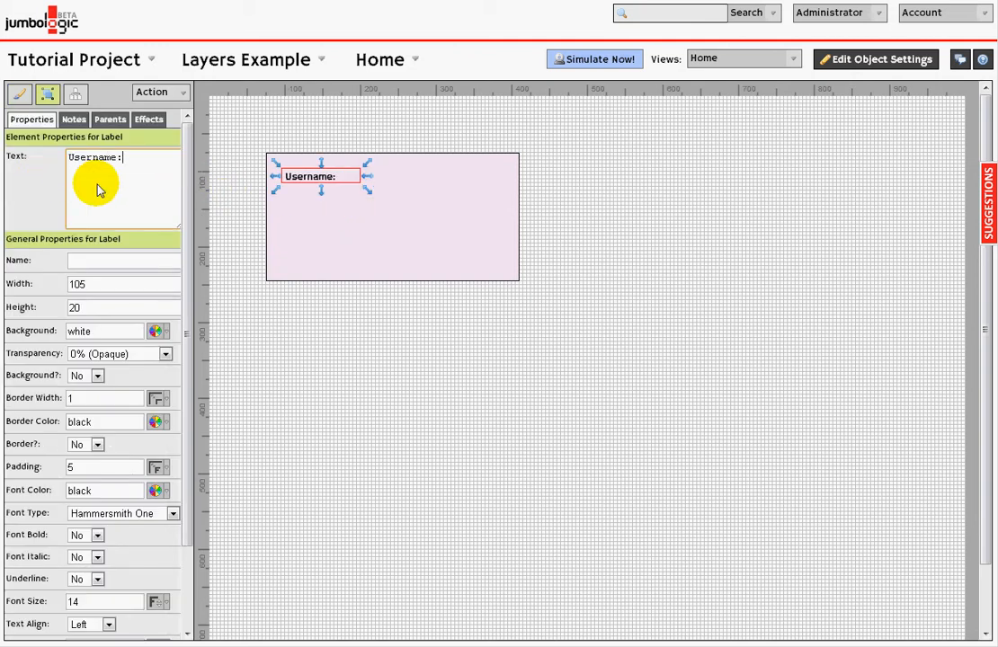
Step: Duplicate the "Username:" label, align the copy directly below it and set its text to "Password:"
key("ctrl+d")
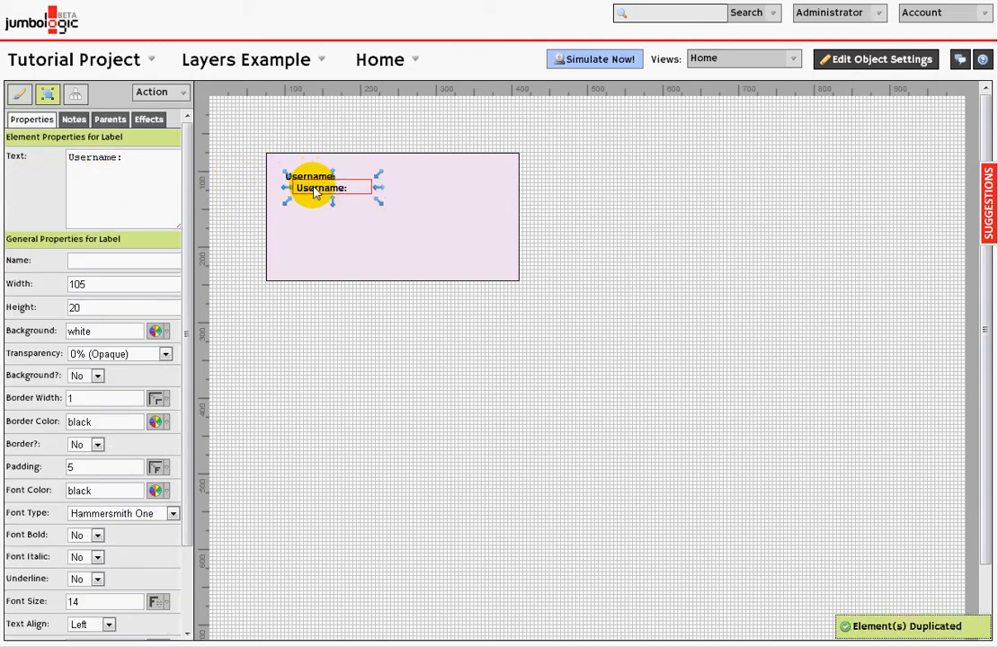
left_click_drag(314, 187, 303, 200)
left_click_drag(141, 183, 106, 183)
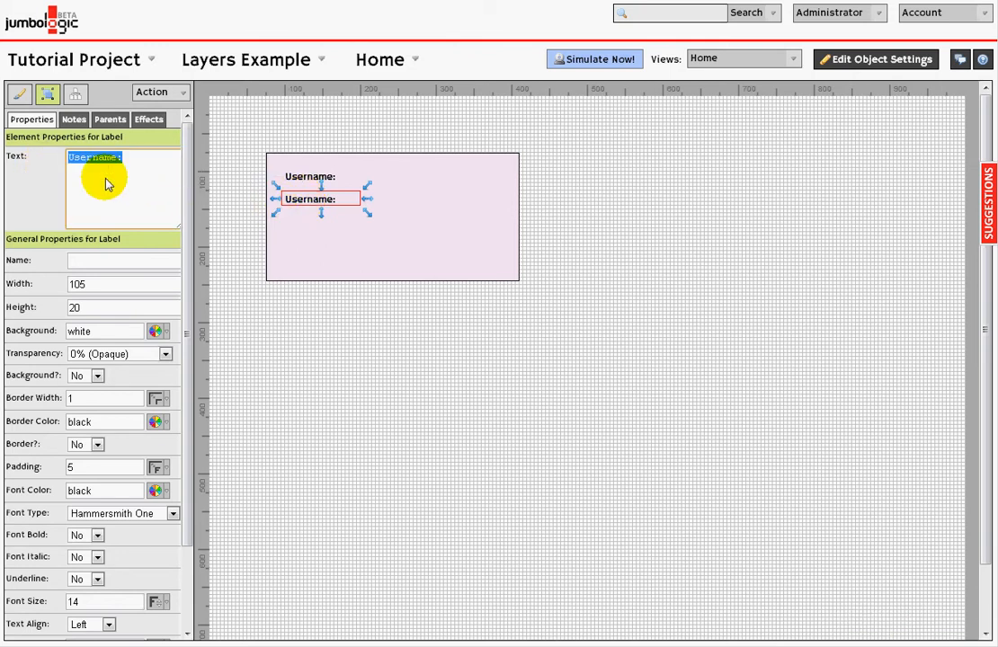
type("Password:")
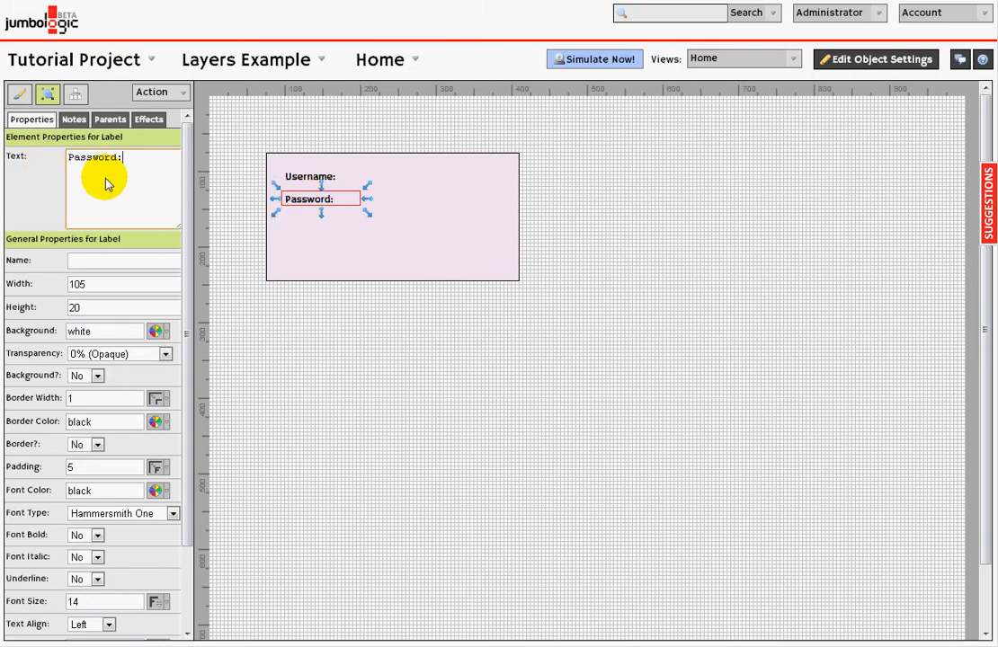
Step: Draw a textbox beside the "Username:" label and place a duplicate of it beside the "Password:" label
left_click(19, 94)
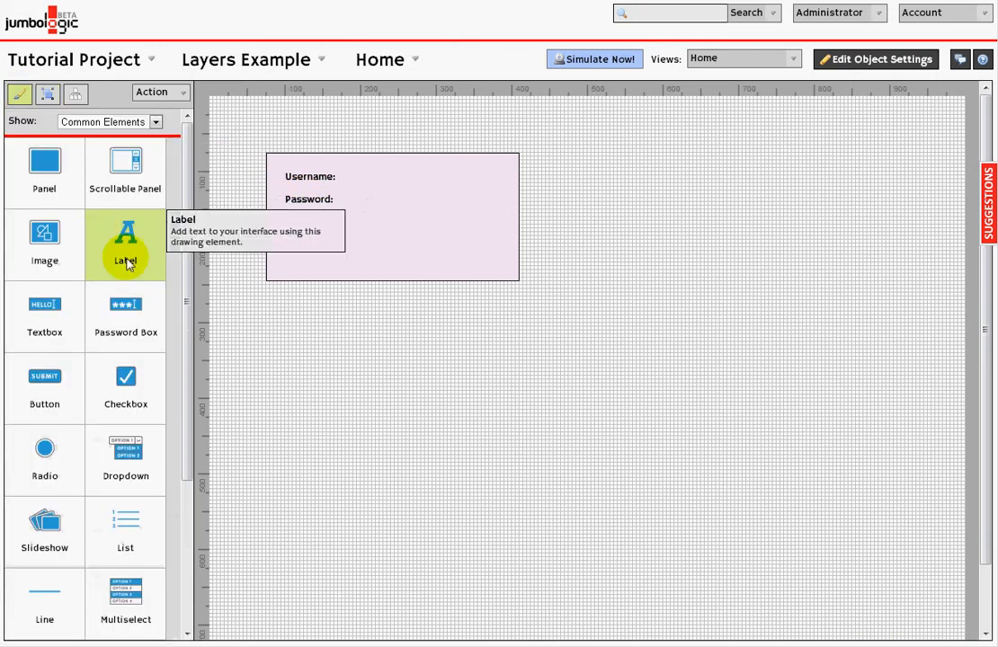
left_click(45, 304)
mouse_move(346, 170)
left_mouse_down()
mouse_move(473, 186)
mouse_move(430, 209)
mouse_move(453, 184)
left_mouse_up()
key("ctrl+d")
left_click(442, 185, "shift")
left_click(664, 187)
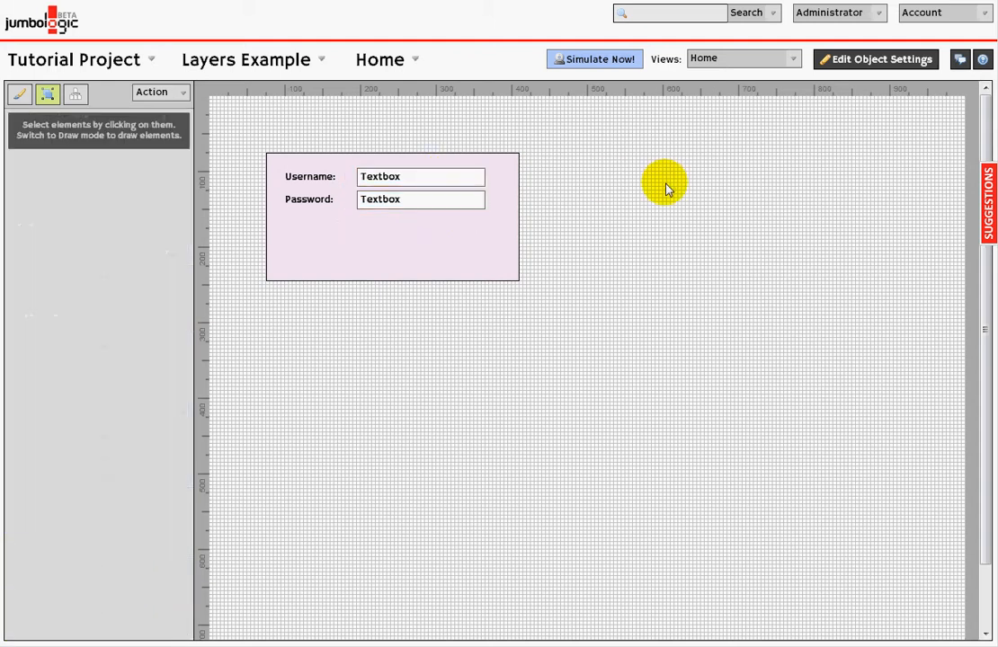
Step: Narrow the panel from its right edge to about 310 px wide
left_click(467, 226)
left_click_drag(516, 220, 502, 219)
left_click(589, 216)
Step: Draw a button about 125 by 30 px inside the panel, below the two textboxes
left_click(19, 93)
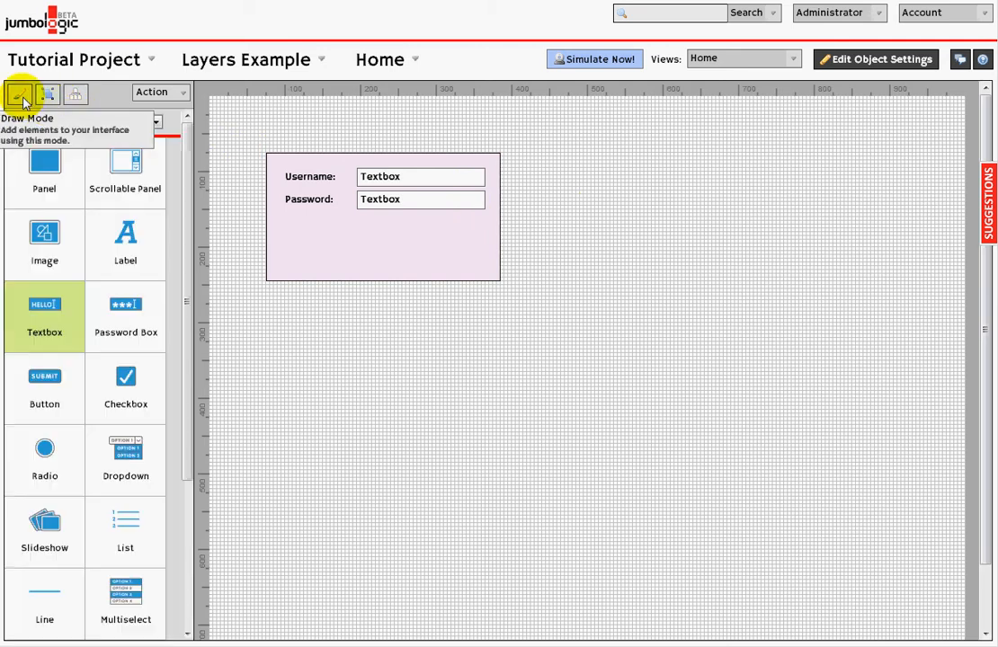
mouse_move(59, 396)
left_mouse_down()
mouse_move(321, 222)
mouse_move(434, 248)
left_mouse_up()
left_click(600, 246)
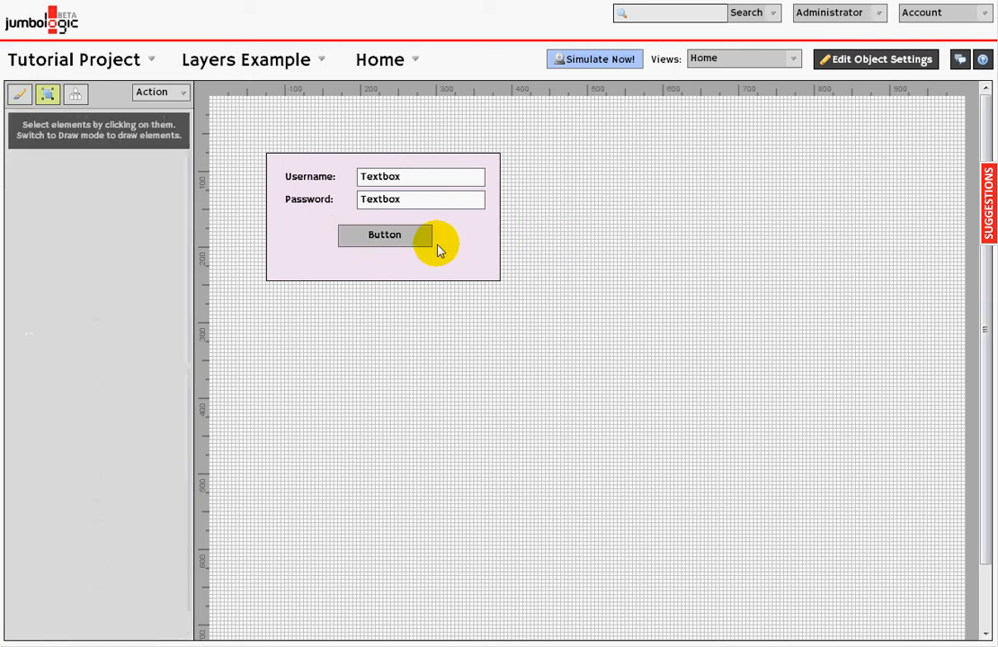
Step: Shorten the panel from its bottom edge to about 140 px high
left_click(407, 269)
left_click_drag(383, 285, 381, 264)
left_click(497, 351)
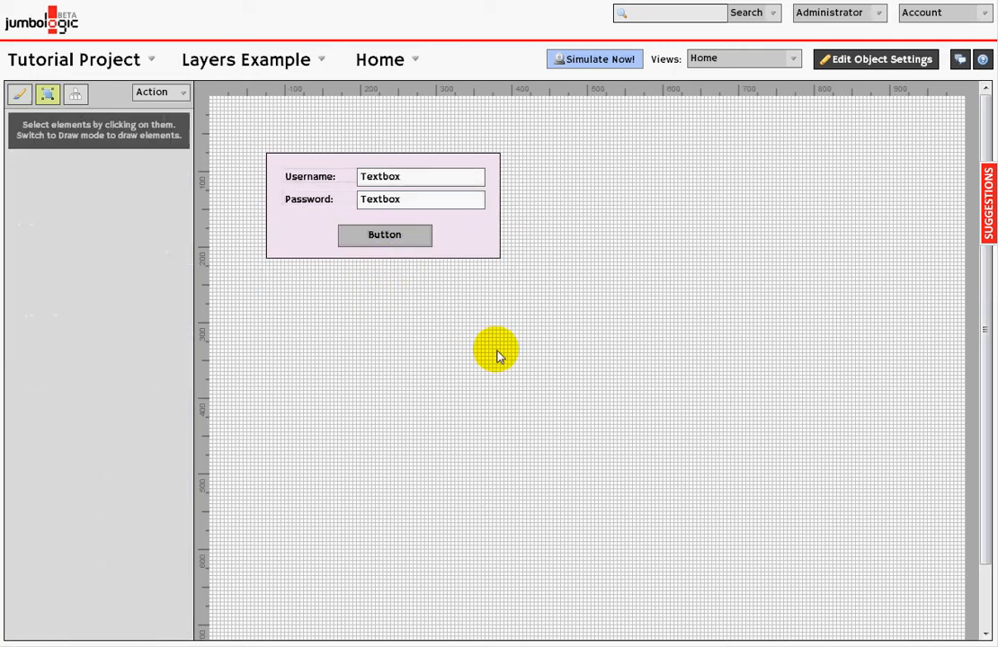
Step: Move the panel, carrying its child elements along, about 30 px left and 20 px up
left_click(75, 96)
left_click(46, 93)
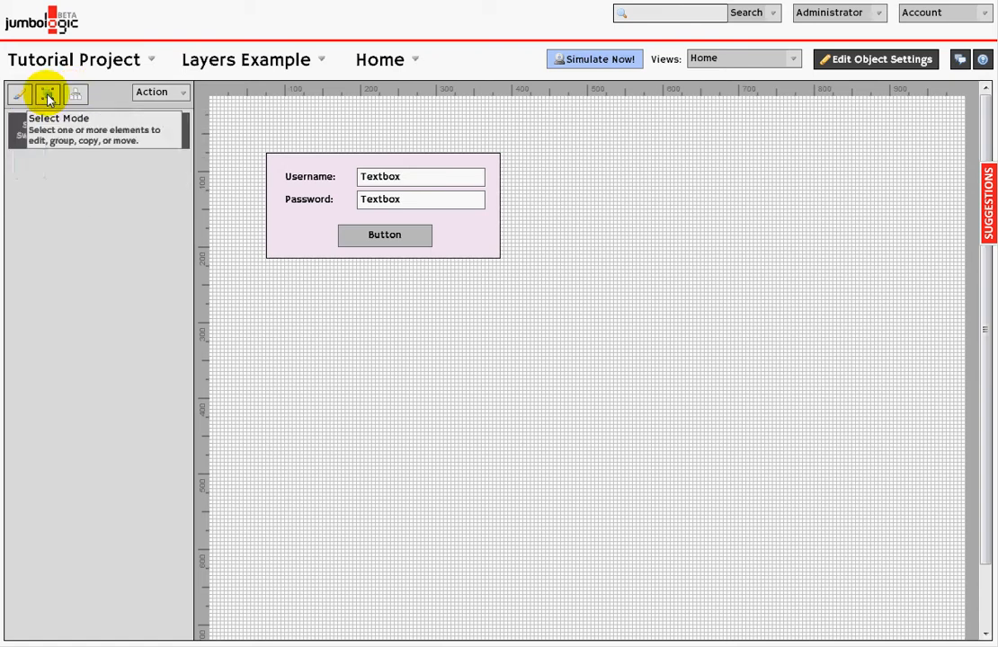
left_click(483, 239)
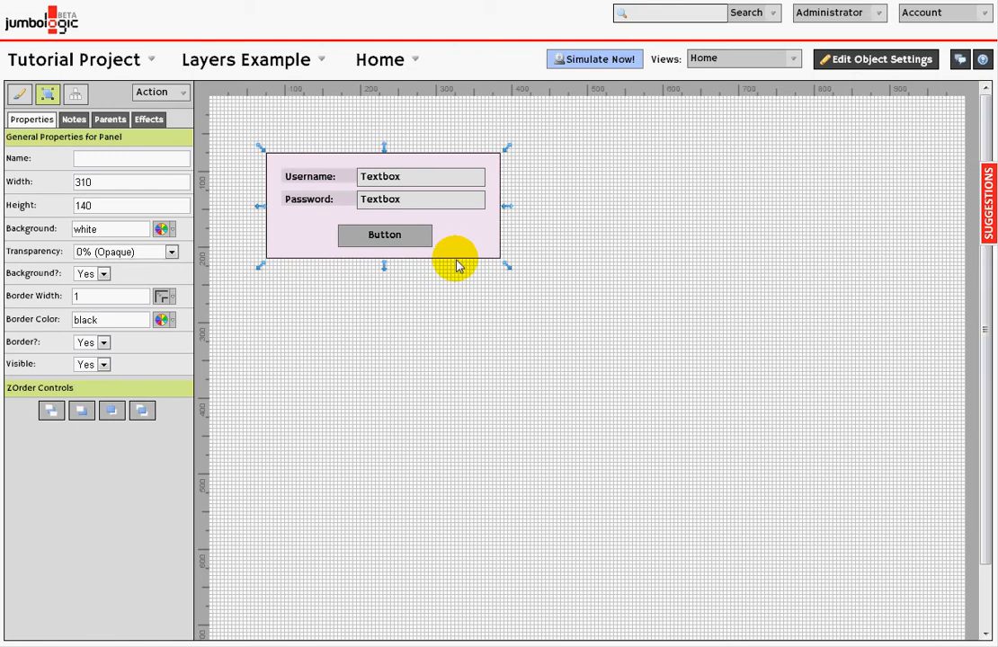
left_click_drag(467, 251, 454, 230)
Step: Clear the current layer in Layer Select Mode and move the panel about 40 px right and 20 px down
left_click(76, 95)
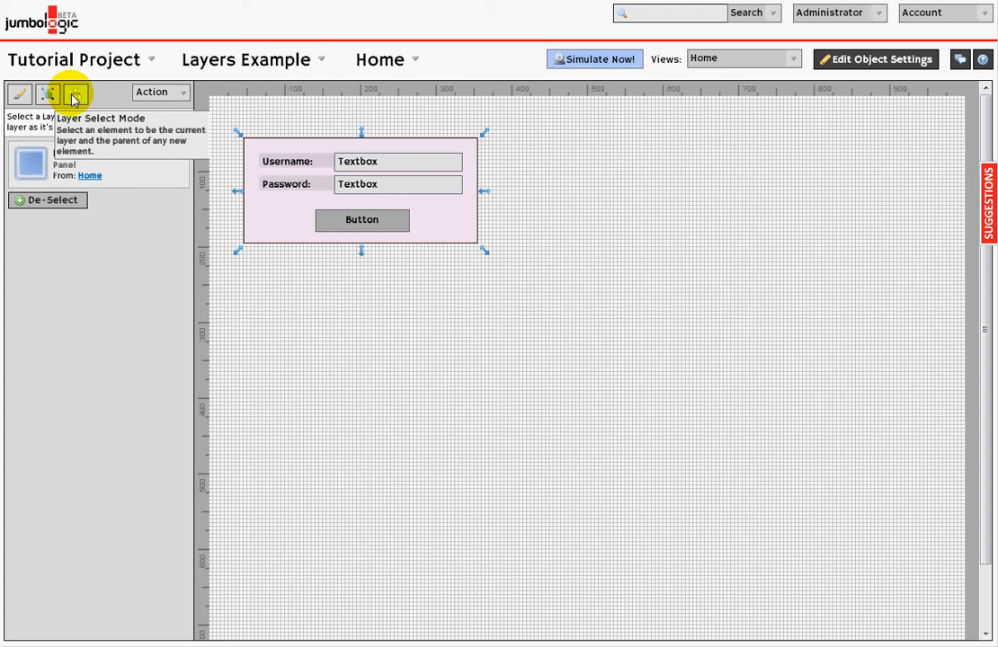
left_click(521, 400)
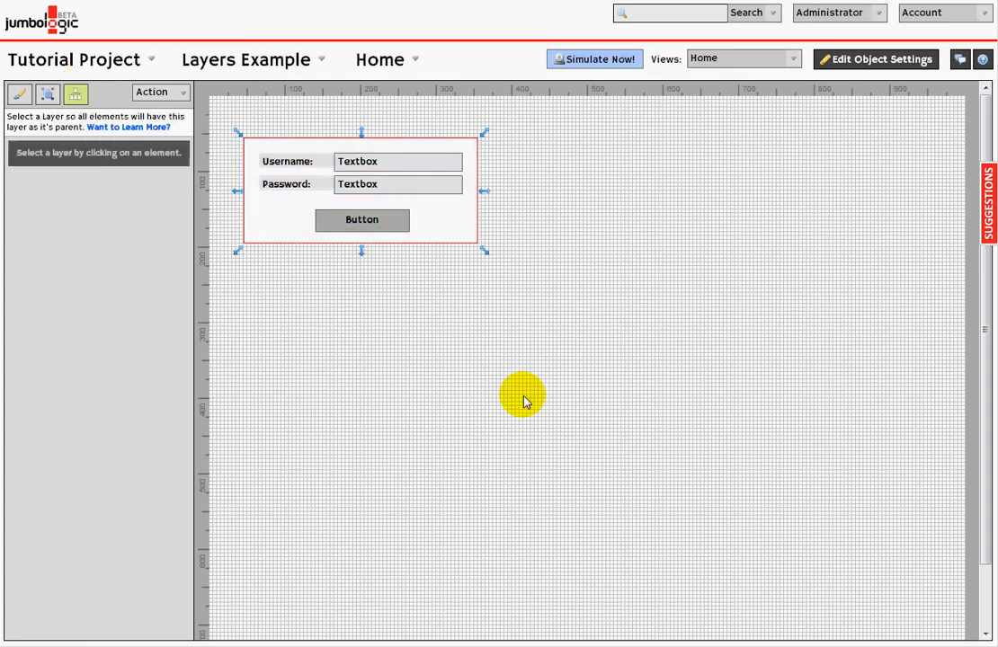
left_click(49, 93)
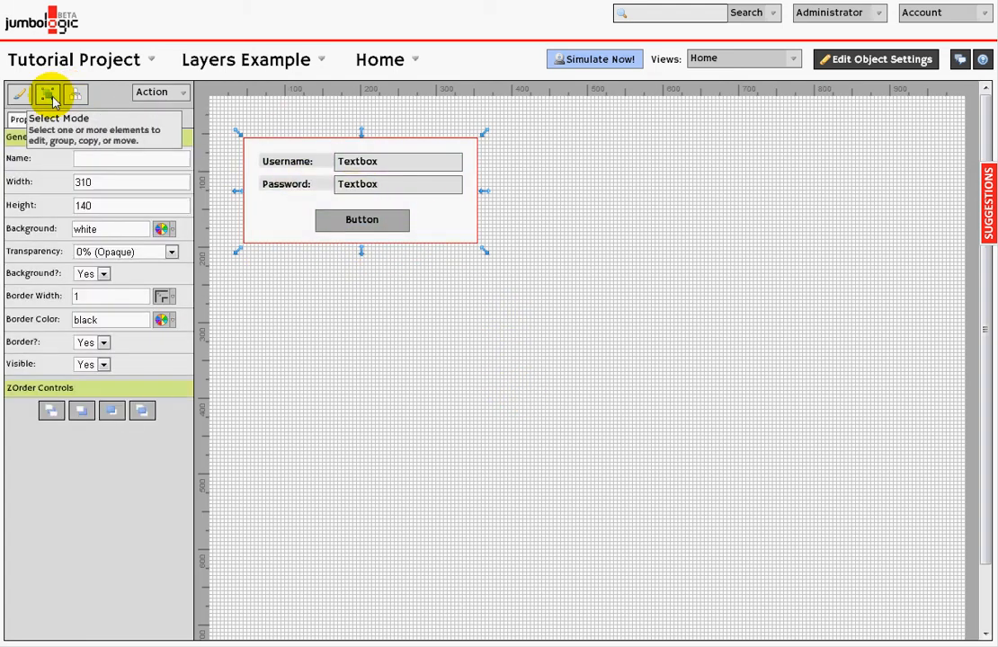
mouse_move(308, 232)
left_mouse_down()
mouse_move(288, 326)
mouse_move(620, 443)
mouse_move(368, 225)
mouse_move(304, 235)
left_mouse_up()
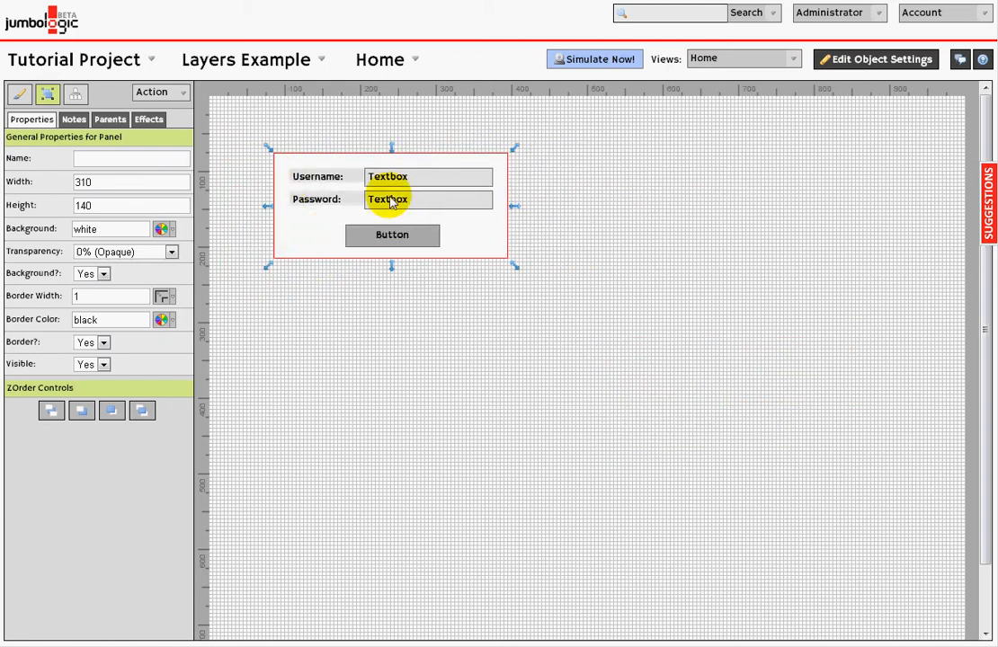
Step: Move only the button about 75 px left within the panel, under the "Password:" label
left_click(374, 232)
left_click_drag(396, 234, 341, 239)
left_click(438, 178)
left_click(356, 232)
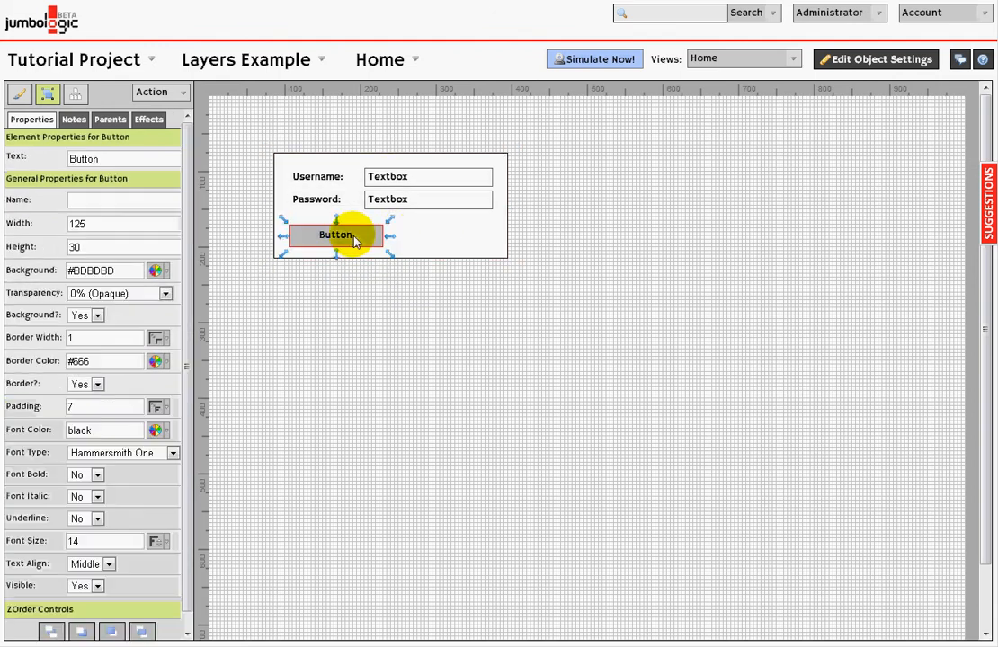
Step: Move the panel with its child elements about 75 px right and 20 px down
left_click(443, 237)
left_click_drag(443, 236, 503, 253)
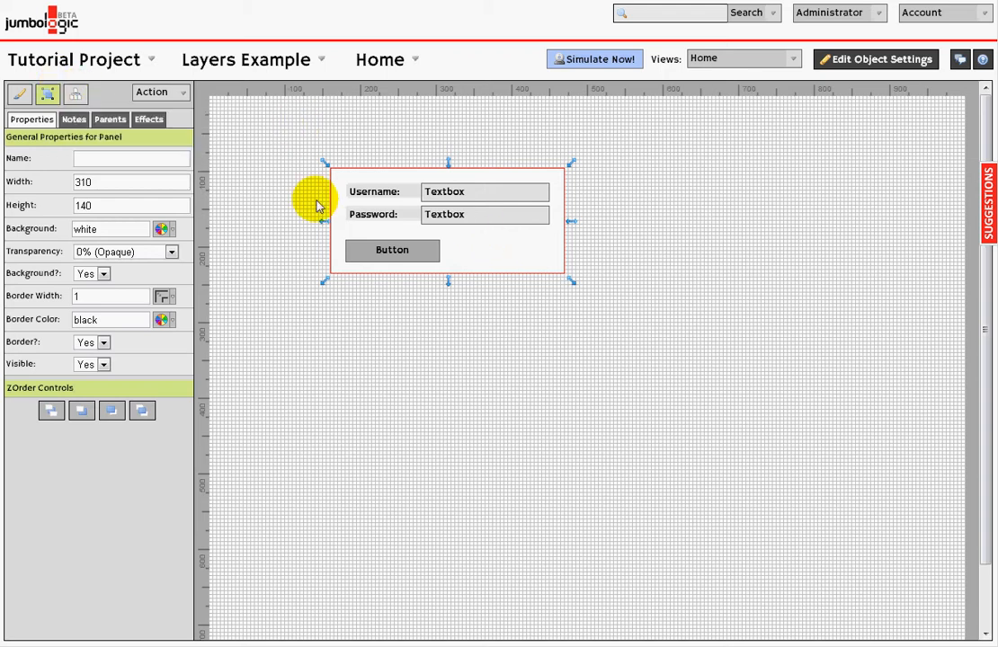
left_click(317, 206)
Step: Examine the parent hierarchy of the panel and of the button inside it
left_click(490, 261)
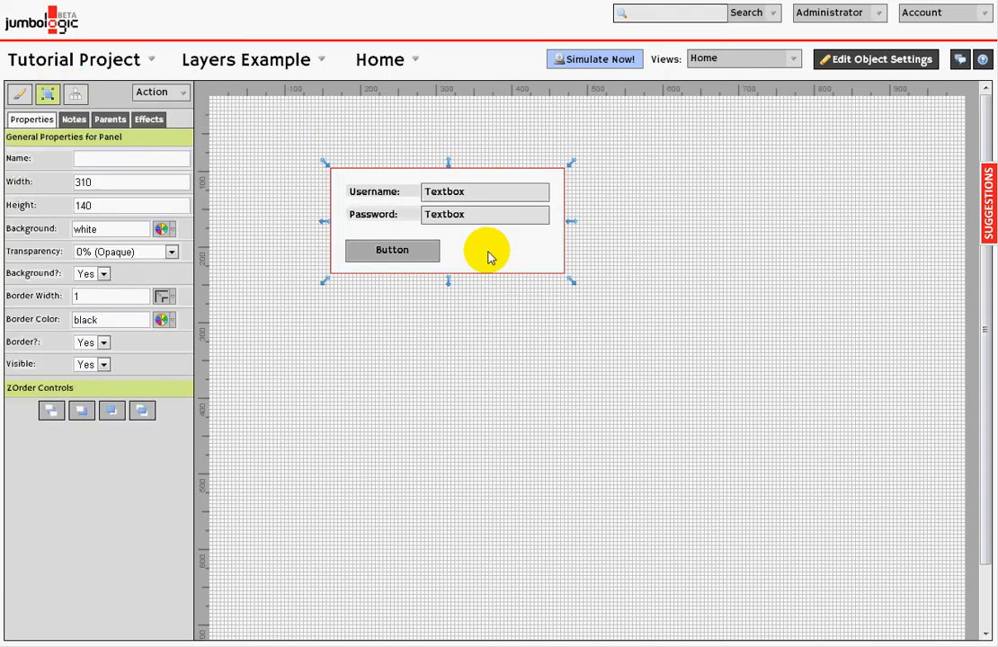
left_click(107, 121)
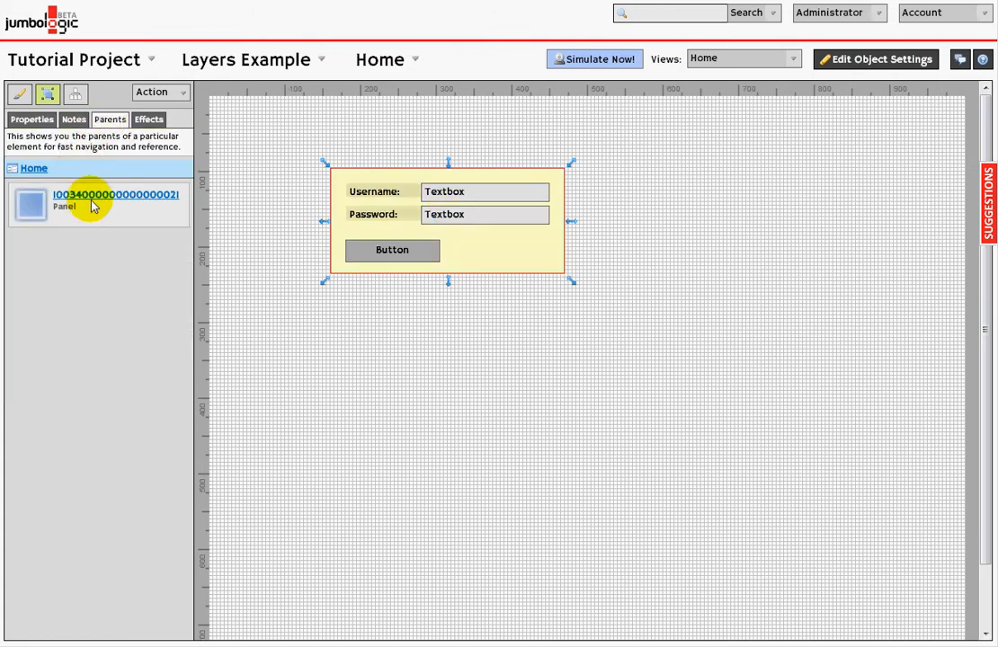
left_click(421, 259)
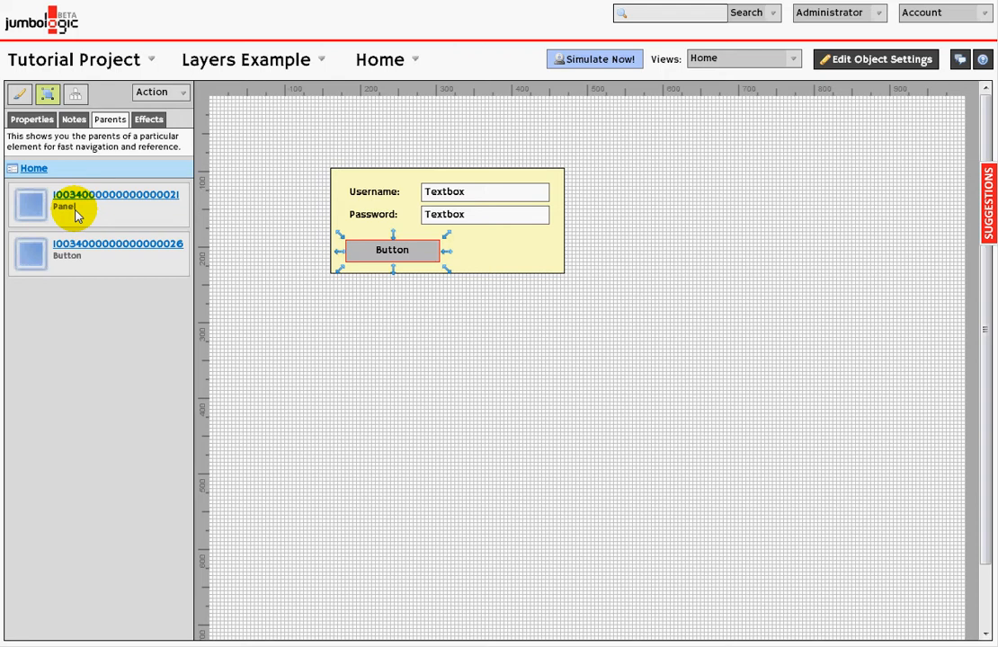
Step: Move the panel with its child elements about 40 px left and 20 px up, and deselect it
left_click(518, 343)
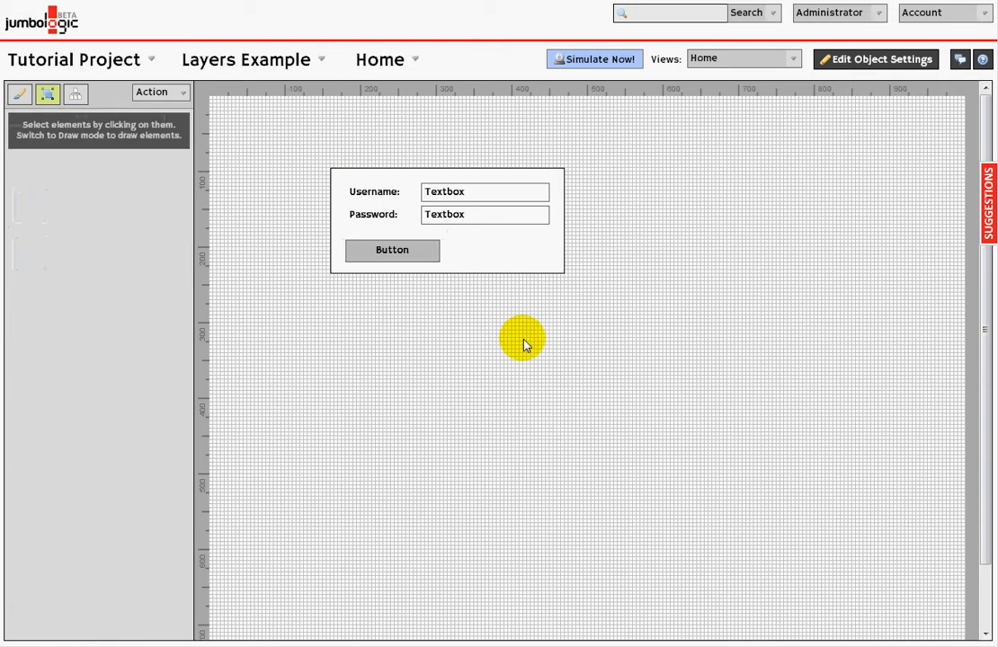
left_click_drag(474, 259, 402, 232)
left_click(459, 344)
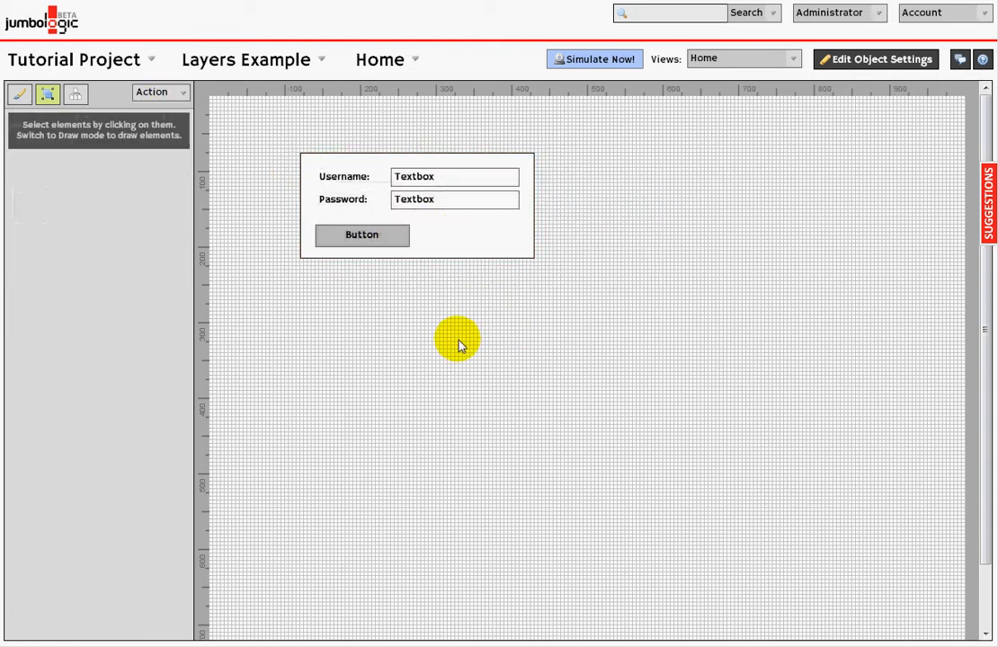
Step: Draw a checkbox on the empty canvas below the login panel
left_click(19, 94)
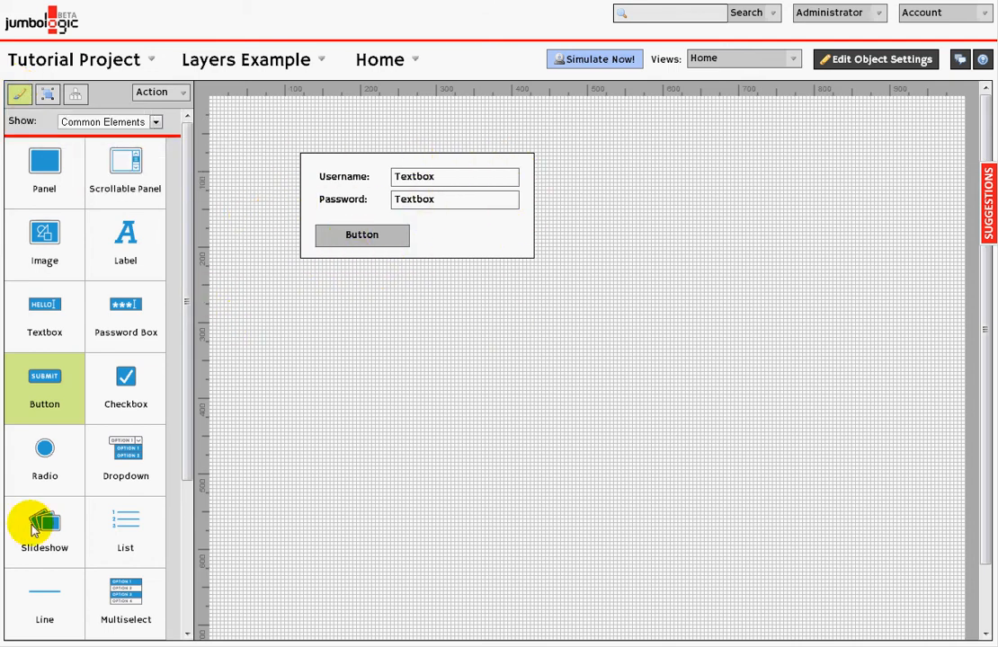
left_click_drag(189, 346, 188, 284)
left_click(134, 386)
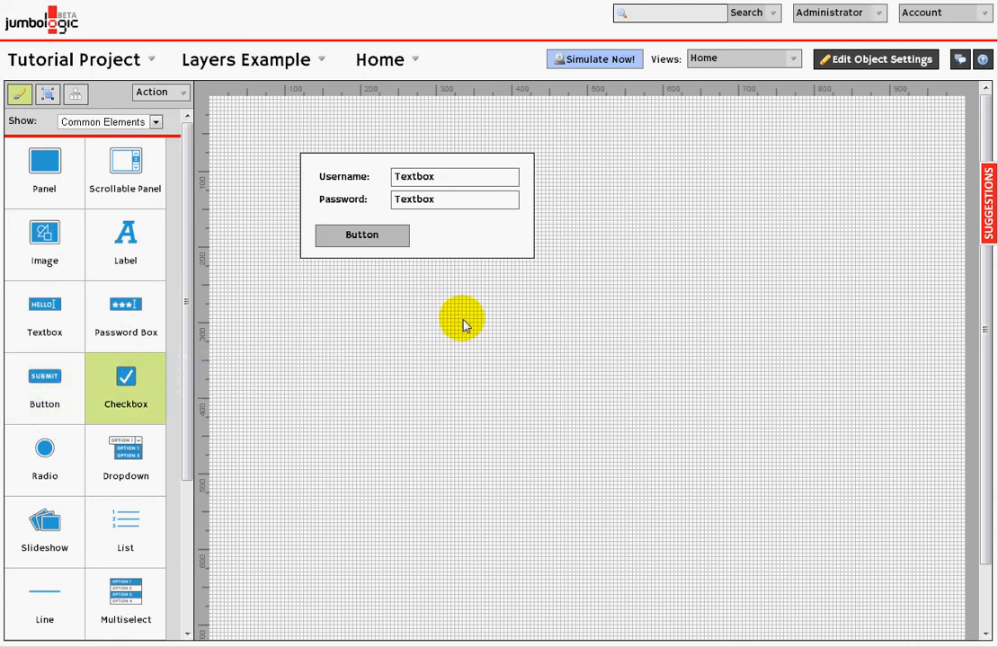
mouse_move(434, 316)
left_mouse_down()
mouse_move(544, 330)
mouse_move(507, 328)
left_mouse_up()
mouse_move(437, 323)
left_mouse_down()
mouse_move(521, 323)
mouse_move(445, 317)
left_mouse_up()
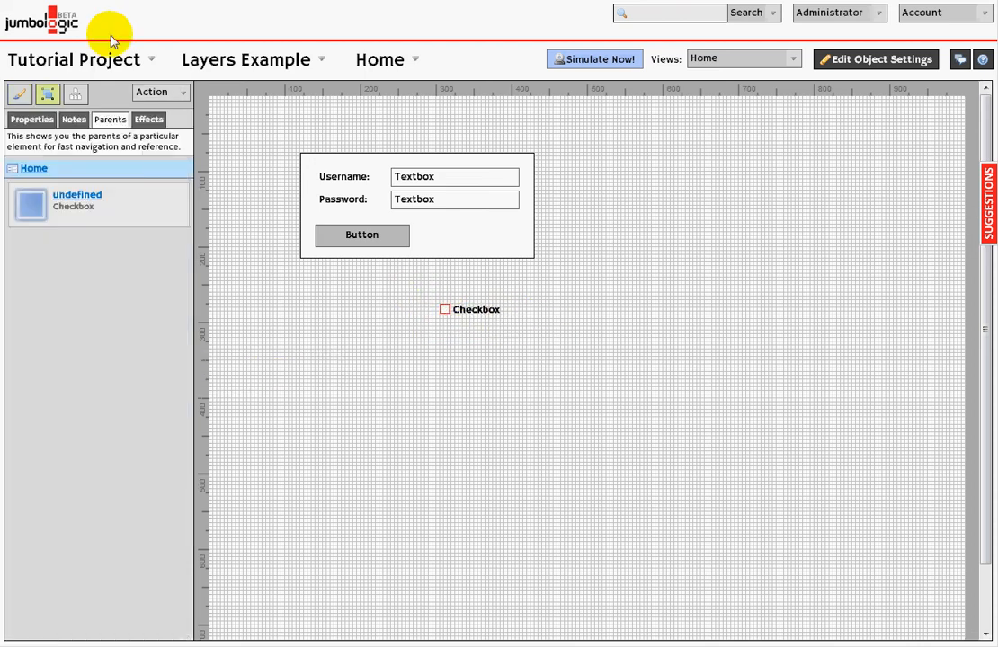
Step: Set the checkbox's text to "Keep me logged in" and deselect it
left_click(29, 122)
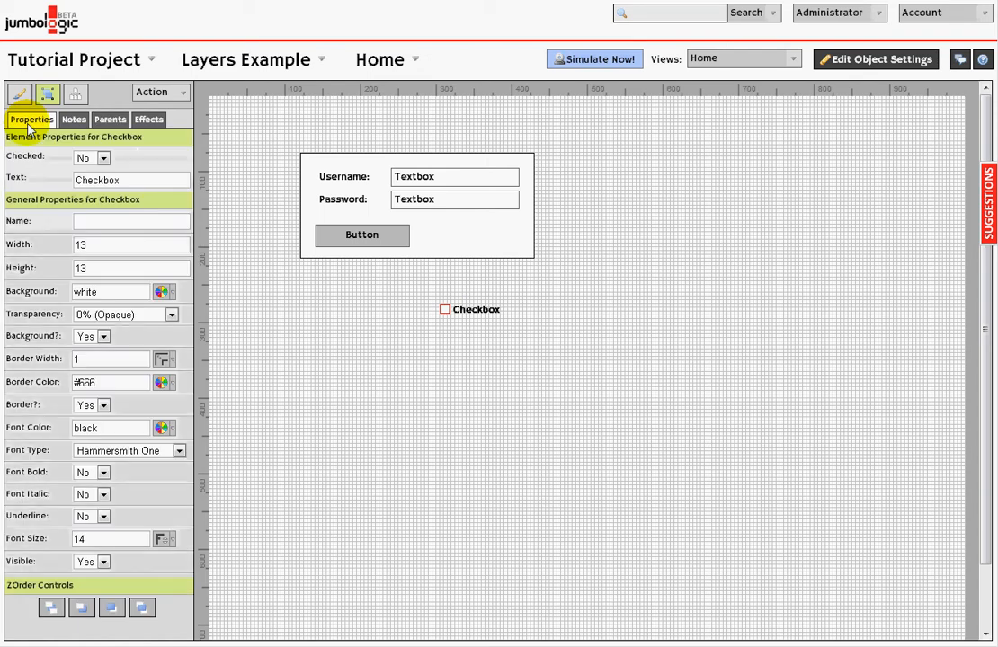
double_click(135, 182)
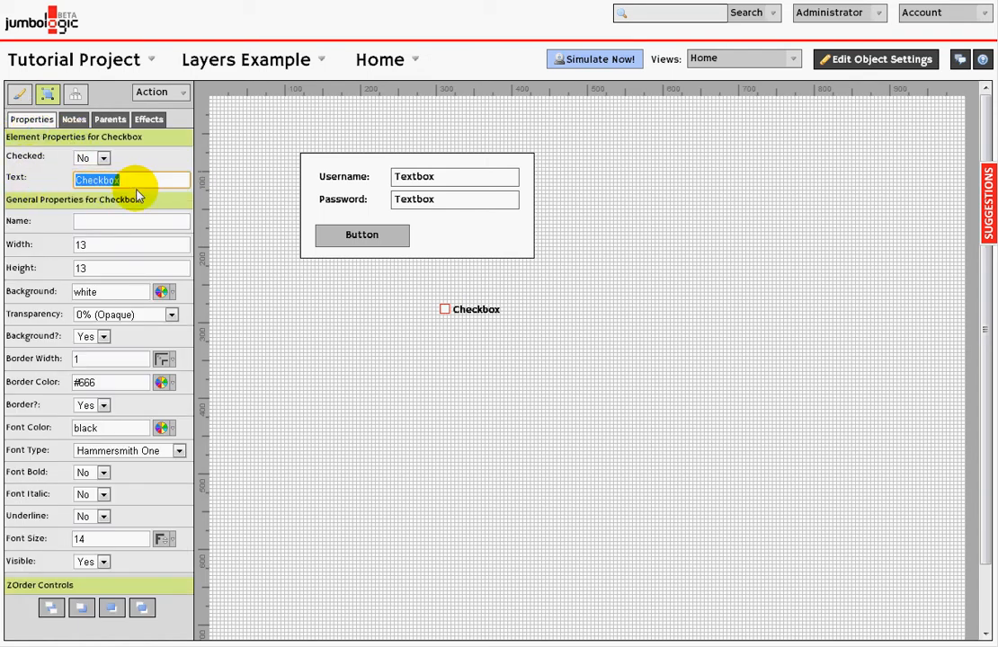
type("Keep me logged in")
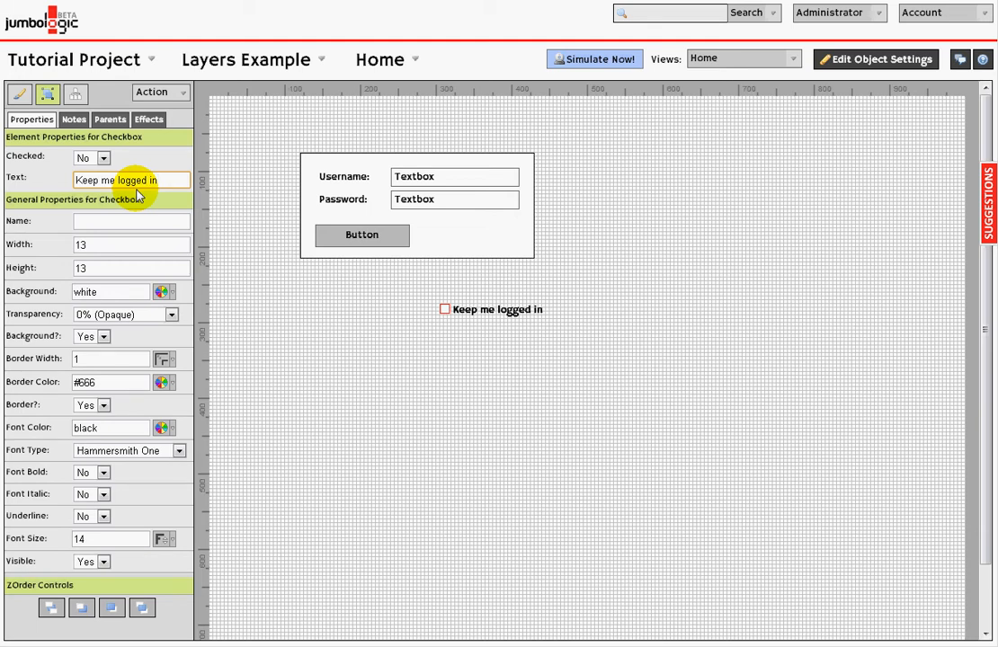
left_click(457, 346)
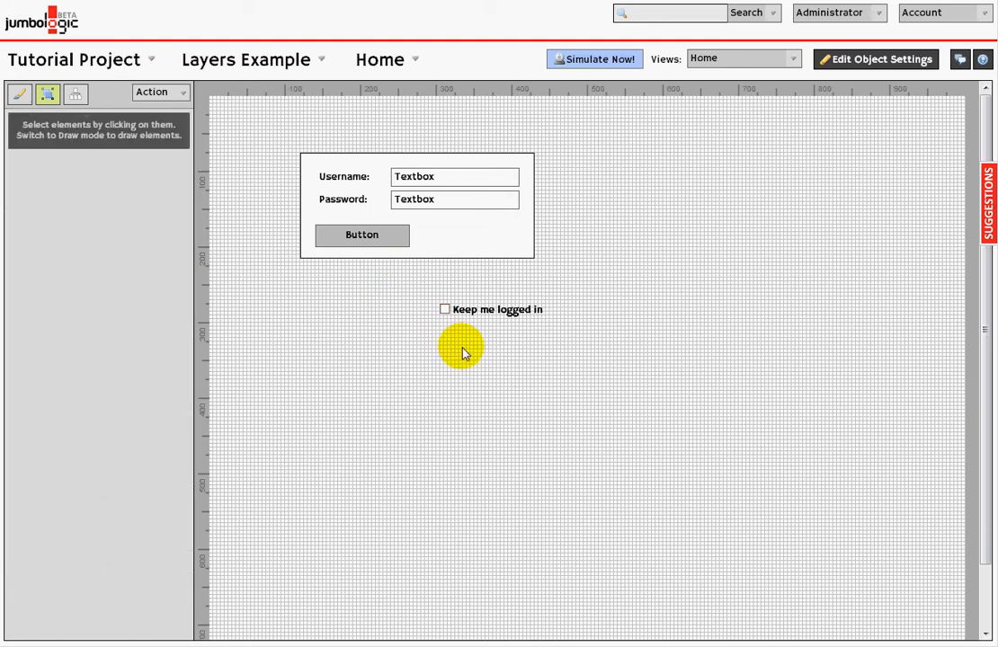
Step: Move the "Keep me logged in" checkbox into the login panel, directly beside the button
left_click(445, 311)
left_click_drag(445, 312, 425, 243)
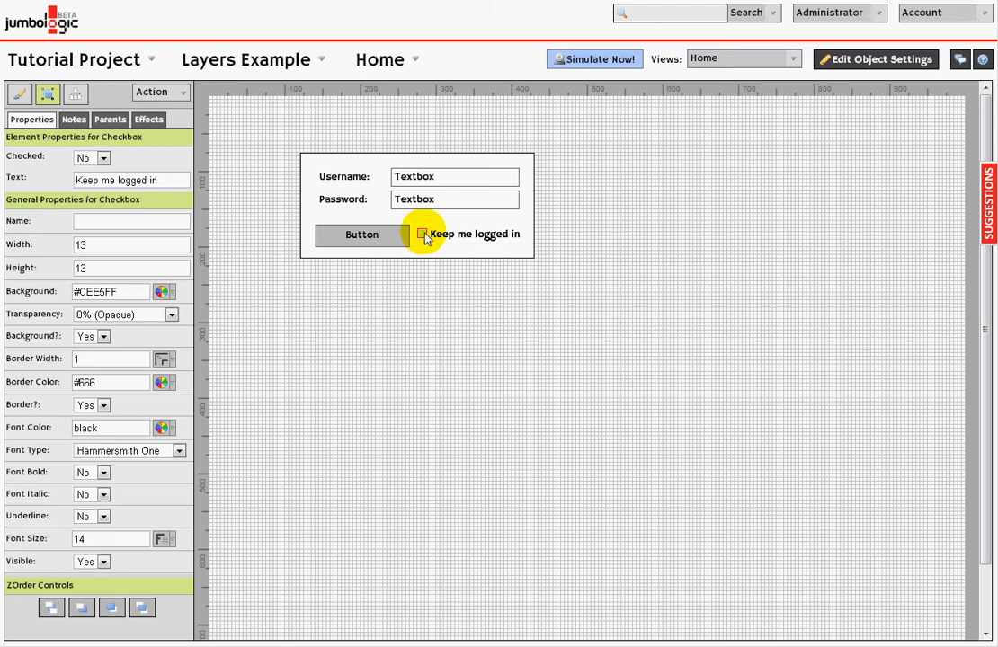
mouse_move(450, 258)
left_mouse_down()
mouse_move(524, 392)
mouse_move(520, 244)
mouse_move(439, 244)
mouse_move(454, 261)
left_mouse_up()
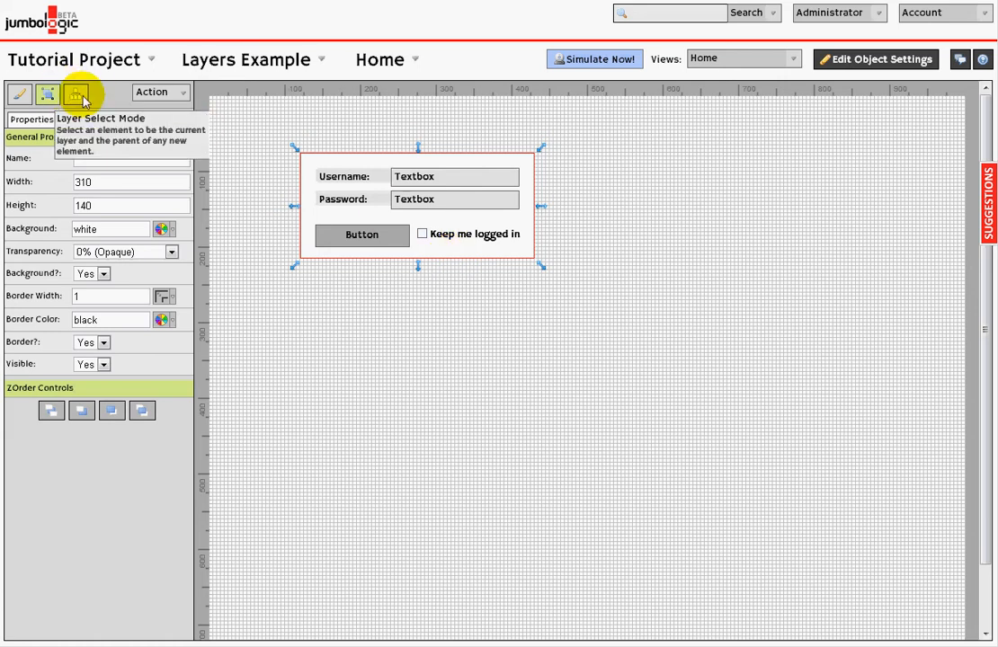
Step: Assign the login panel as parent layer of the "Keep me logged in" checkbox, and clear the layer selection
left_click(423, 234)
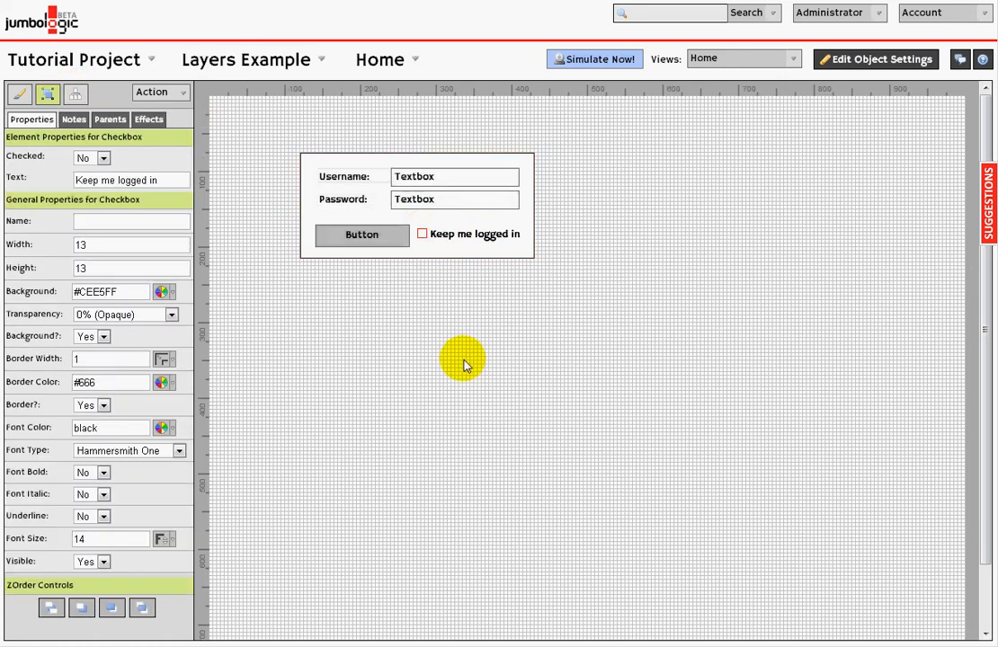
left_click(76, 93)
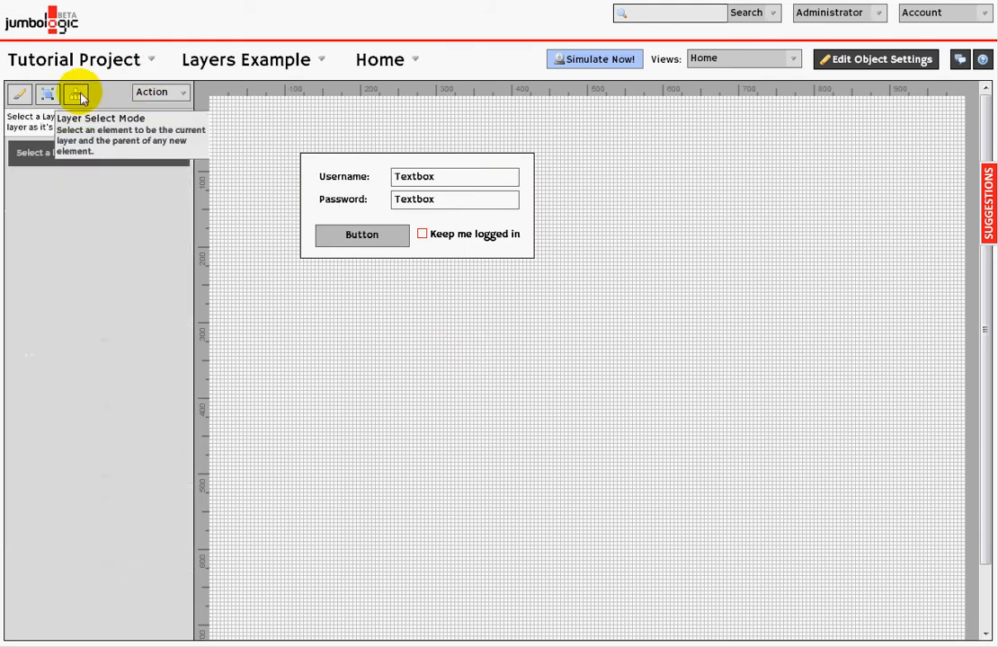
left_click(526, 185)
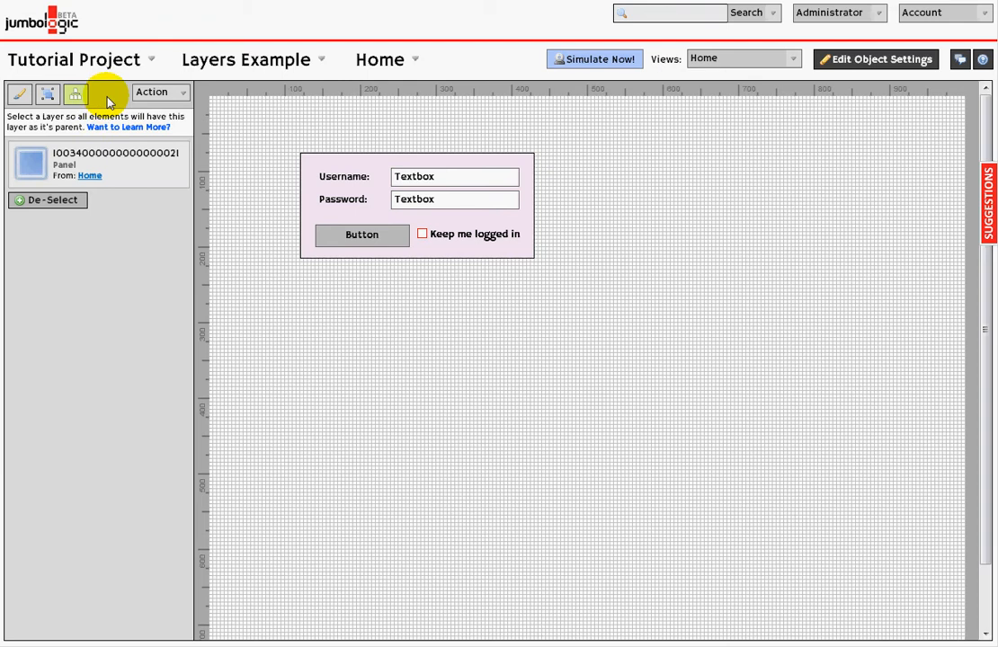
left_click(149, 91)
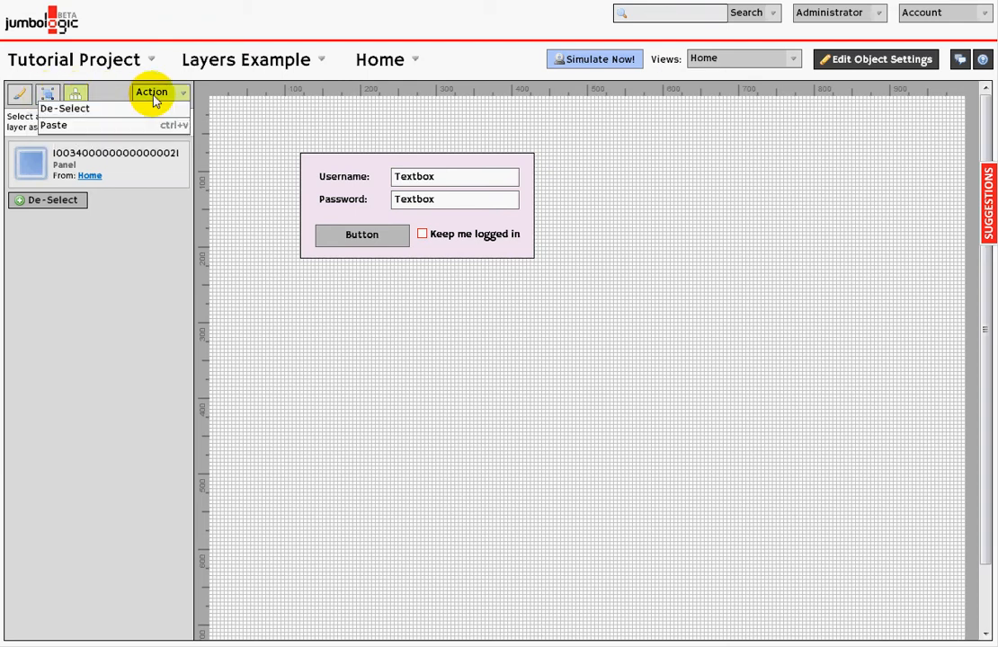
left_click(49, 96)
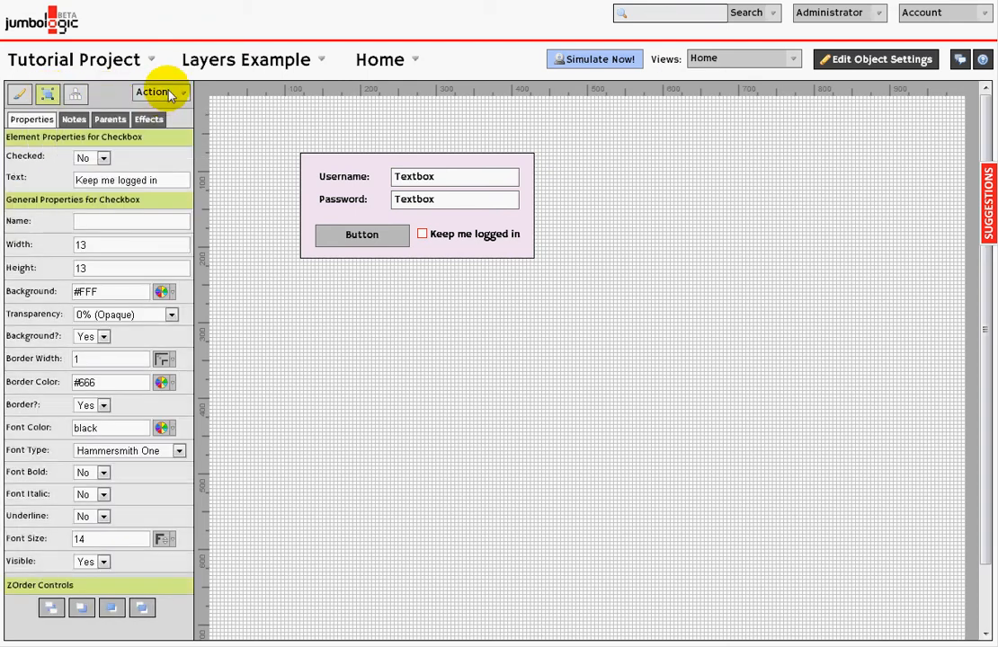
left_click(169, 93)
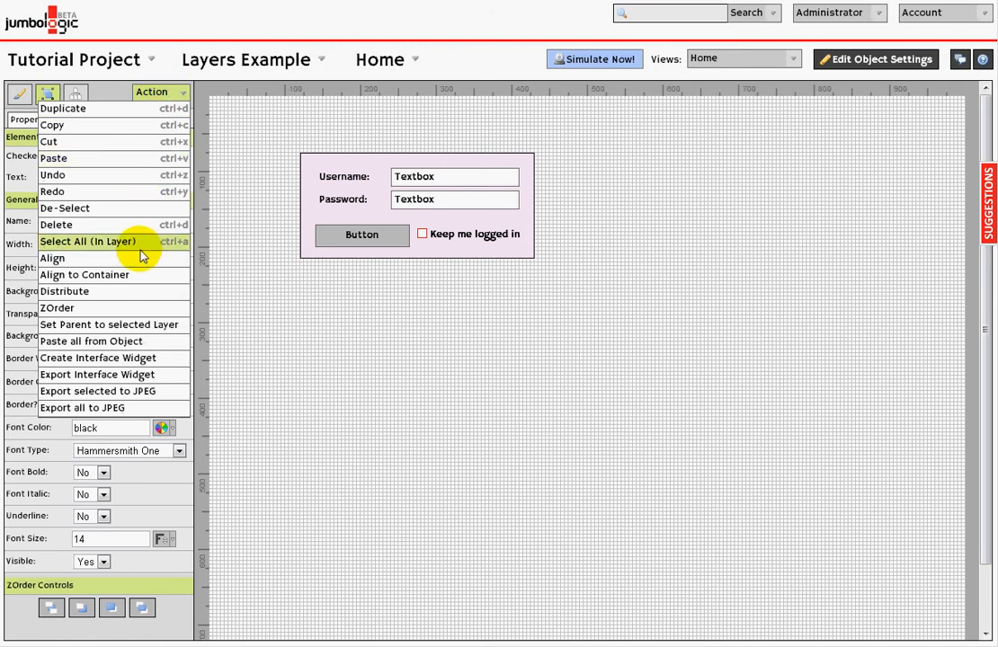
left_click(141, 325)
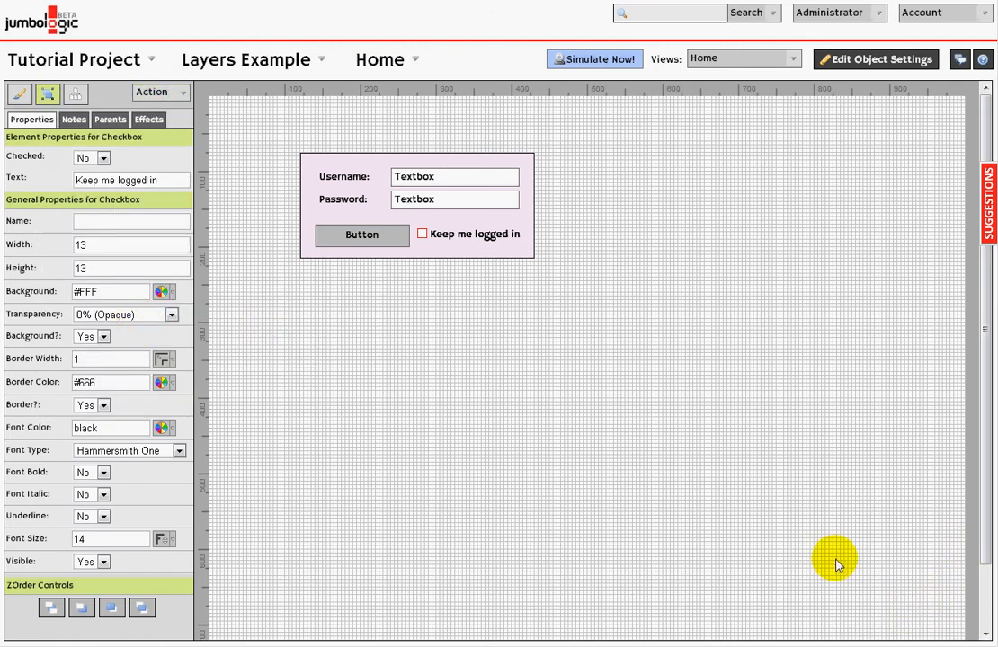
left_click(74, 94)
left_click(48, 93)
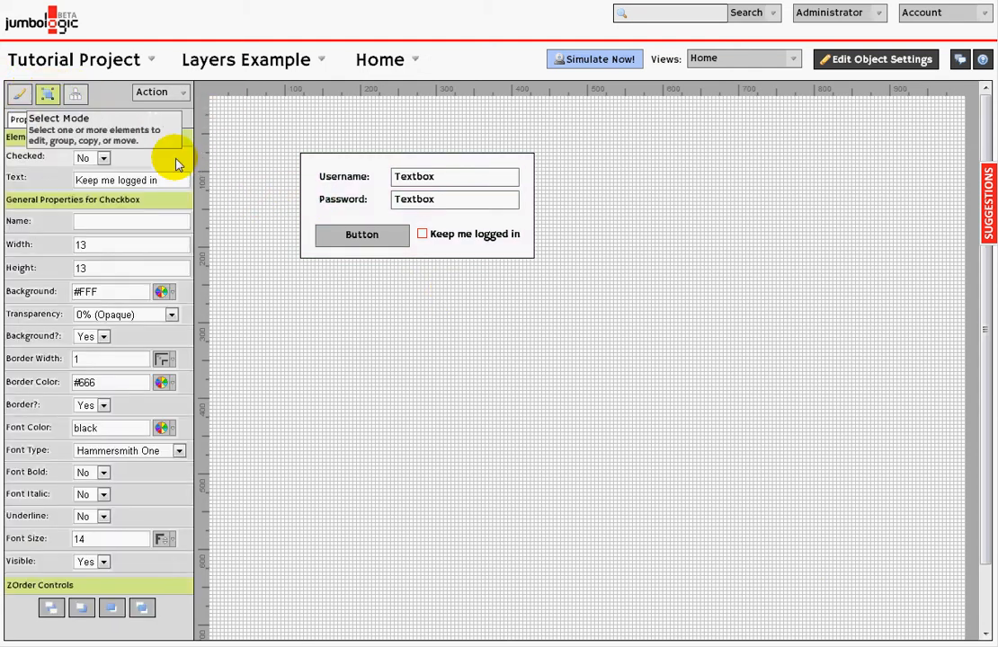
Step: Check the checkbox's parent hierarchy and move the login panel with its child elements about 10 px left and 10 px up
left_click(110, 119)
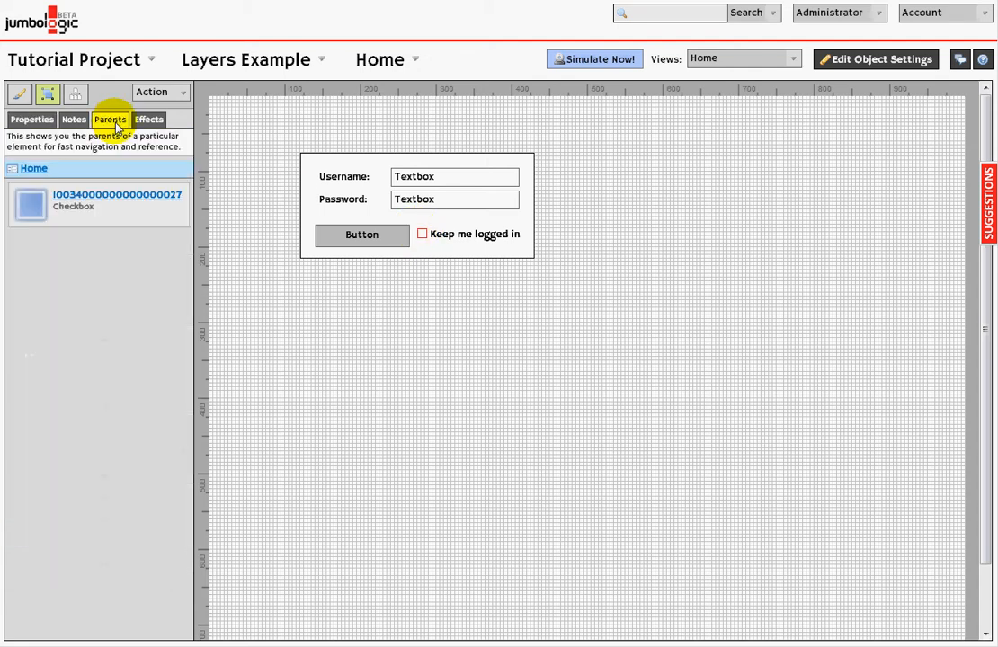
left_click(458, 374)
mouse_move(429, 254)
left_mouse_down()
mouse_move(501, 323)
mouse_move(436, 246)
left_mouse_up()
left_click(435, 247)
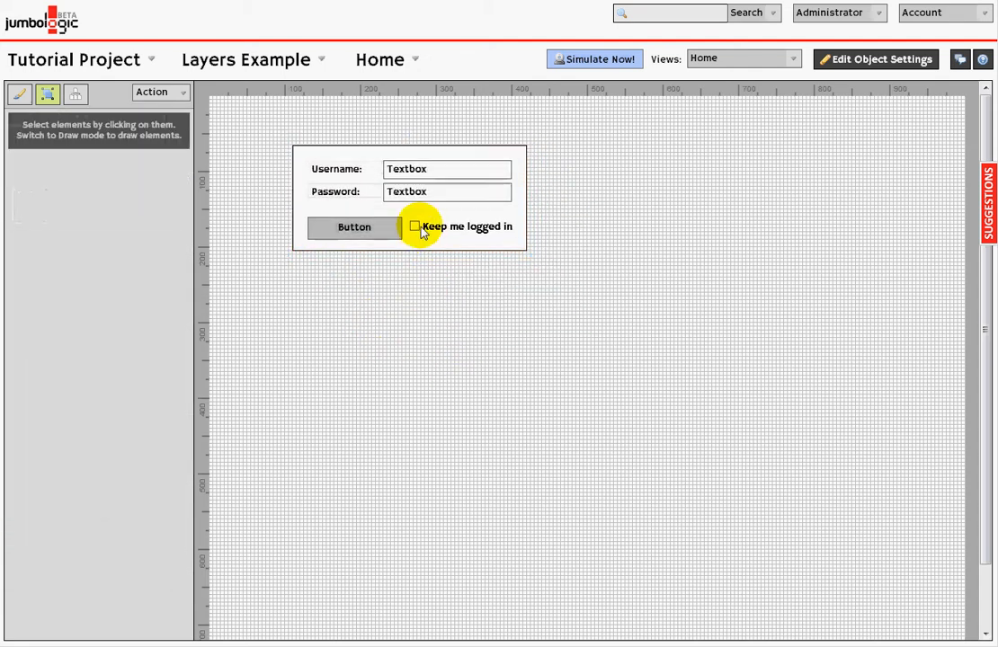
Step: Recheck the checkbox's parents, and move the login panel with its child elements about 65 px left and 20 px up
left_click(417, 228)
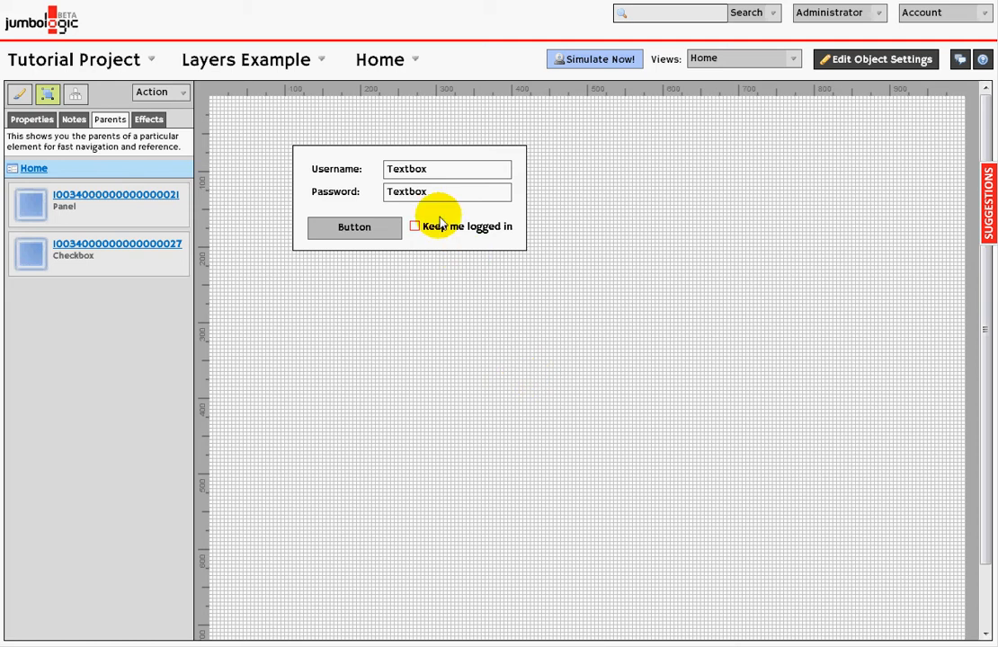
left_click(513, 206)
left_click_drag(524, 210, 476, 199)
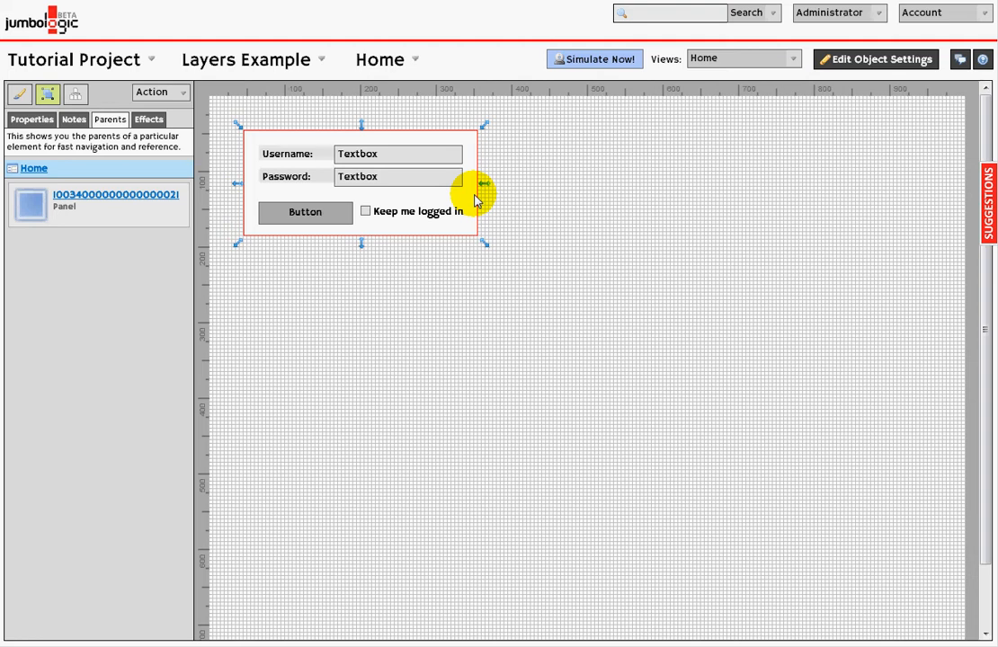
left_click(595, 320)
Step: Draw a panel about 615 × 330 px and place it below the login panel, aligned with its left edge
left_click(20, 94)
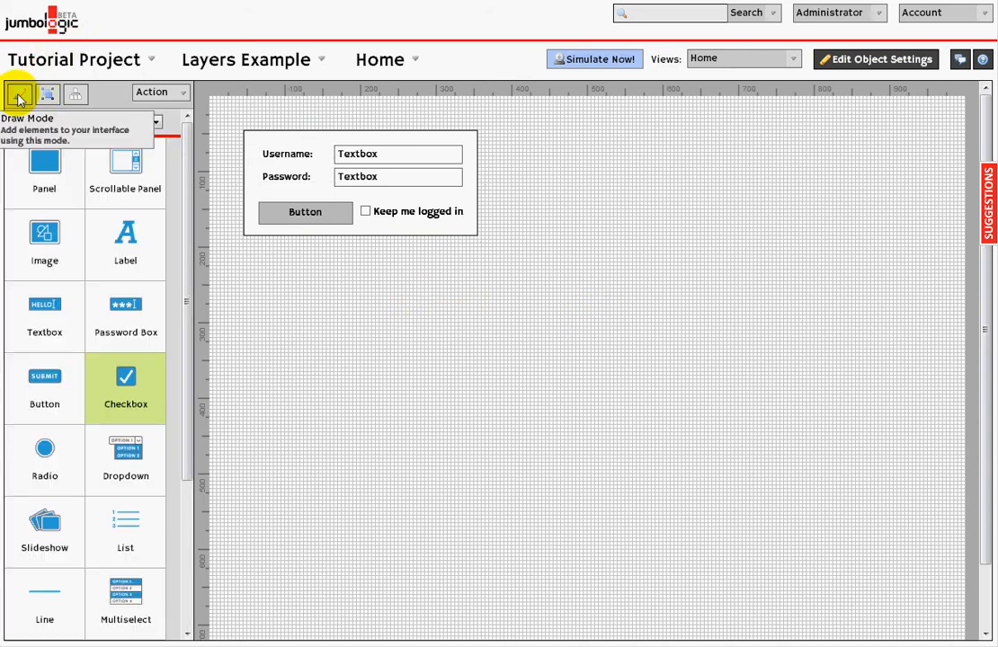
left_click(41, 167)
left_click_drag(300, 301, 764, 549)
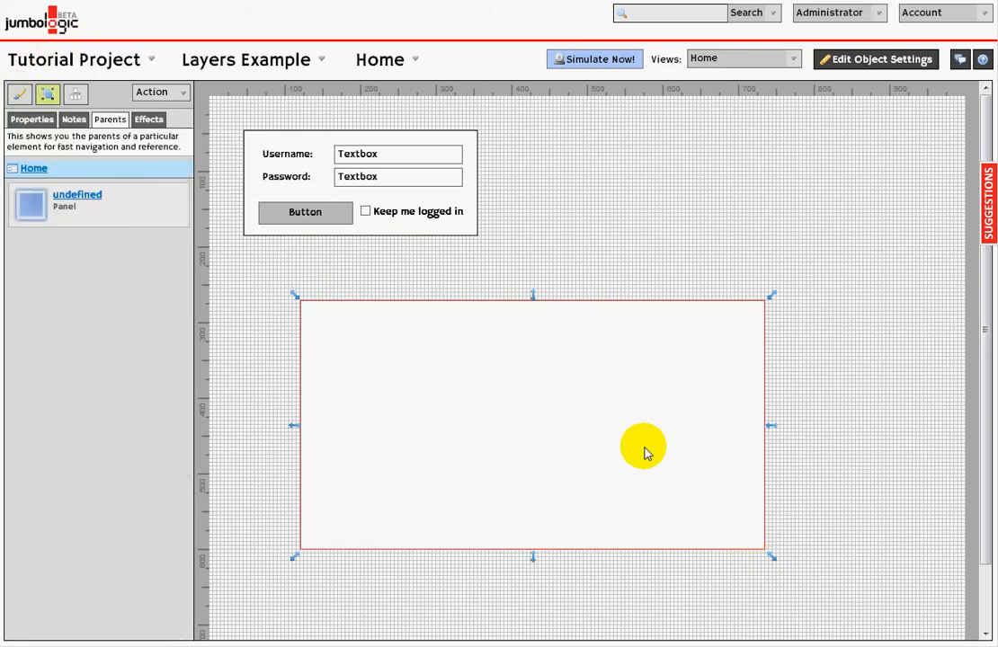
left_click_drag(644, 453, 573, 401)
left_click(626, 191)
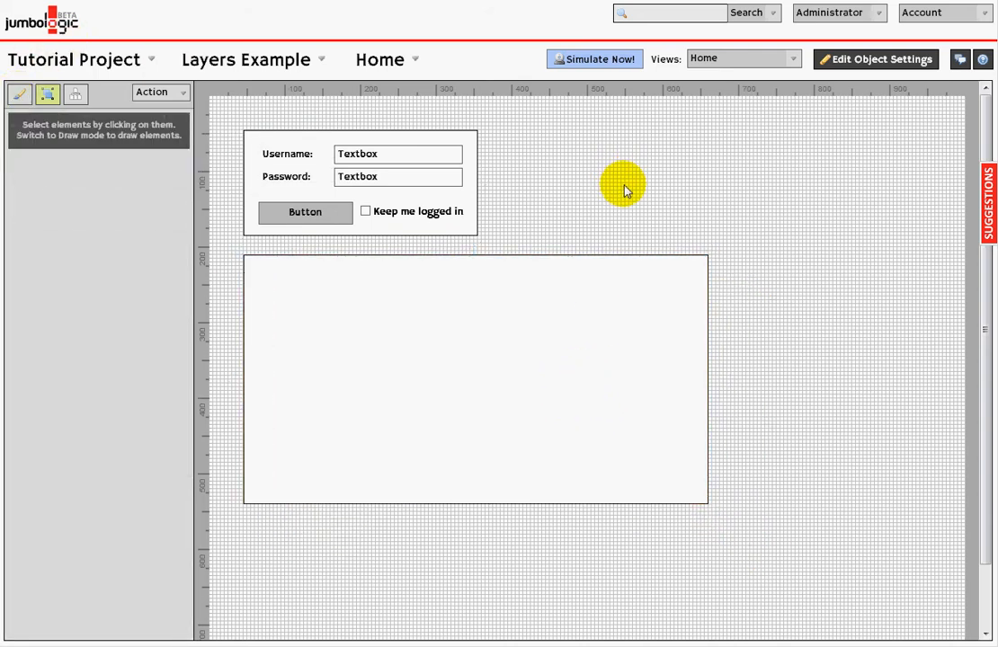
Step: Add a page named "SubPage" under Home in the Layers Example aspect
left_click(253, 70)
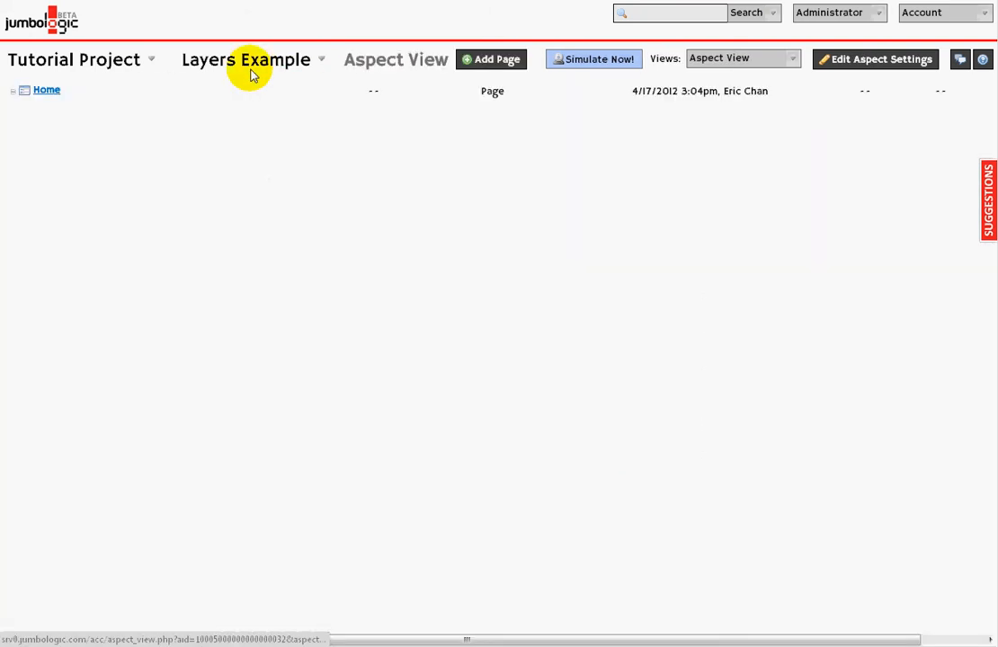
left_click(342, 91)
left_click(330, 125)
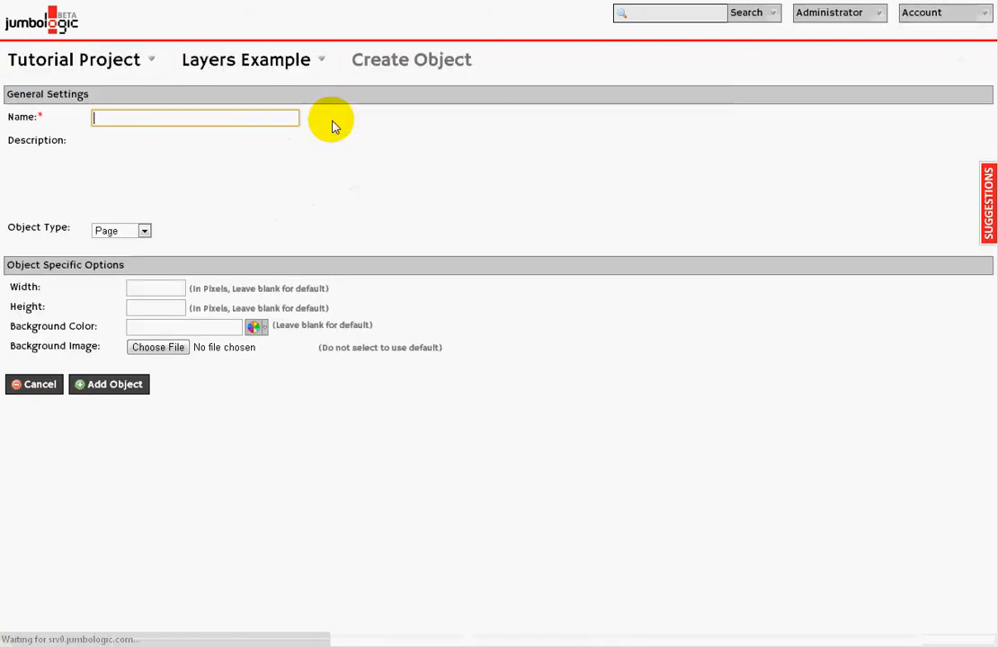
left_click(250, 122)
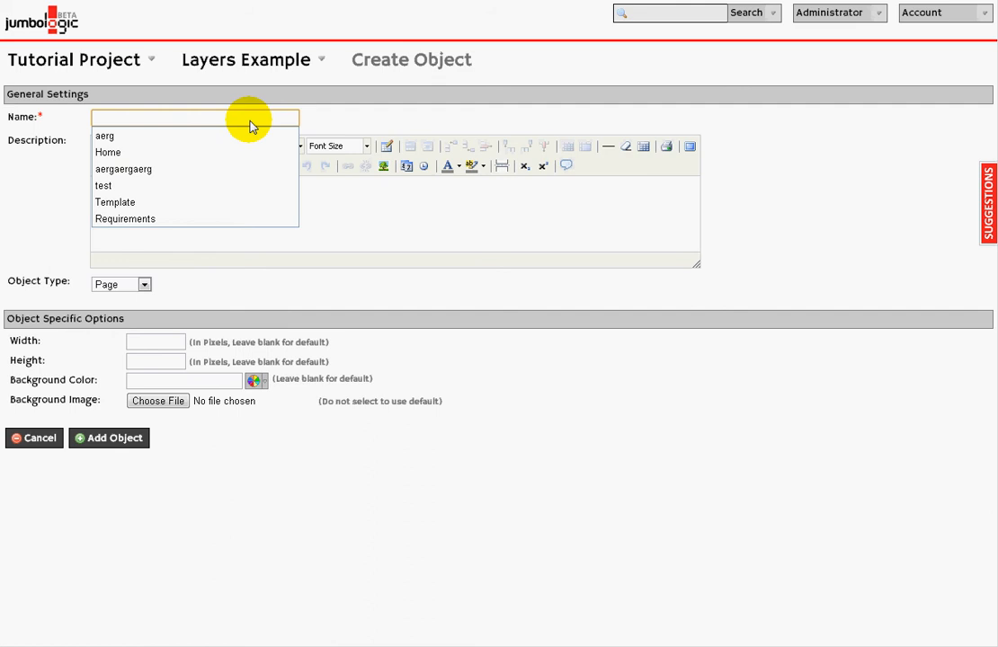
type("SubPage")
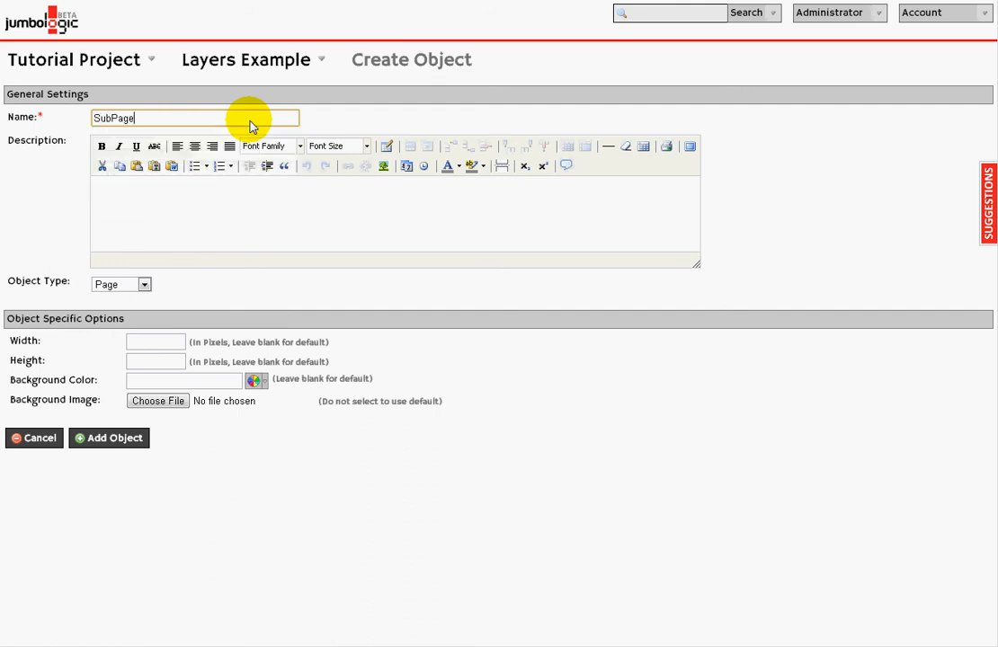
left_click(112, 438)
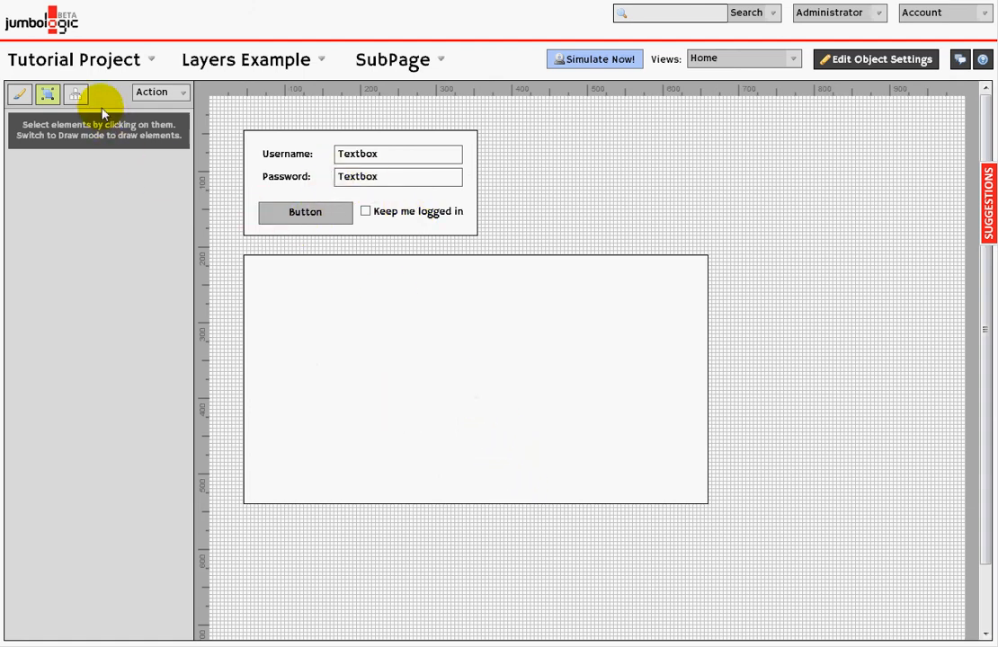
Step: Set the large lower panel as the parent layer on SubPage and draw a label about 385 × 130 px inside it
left_click(77, 95)
left_click(545, 375)
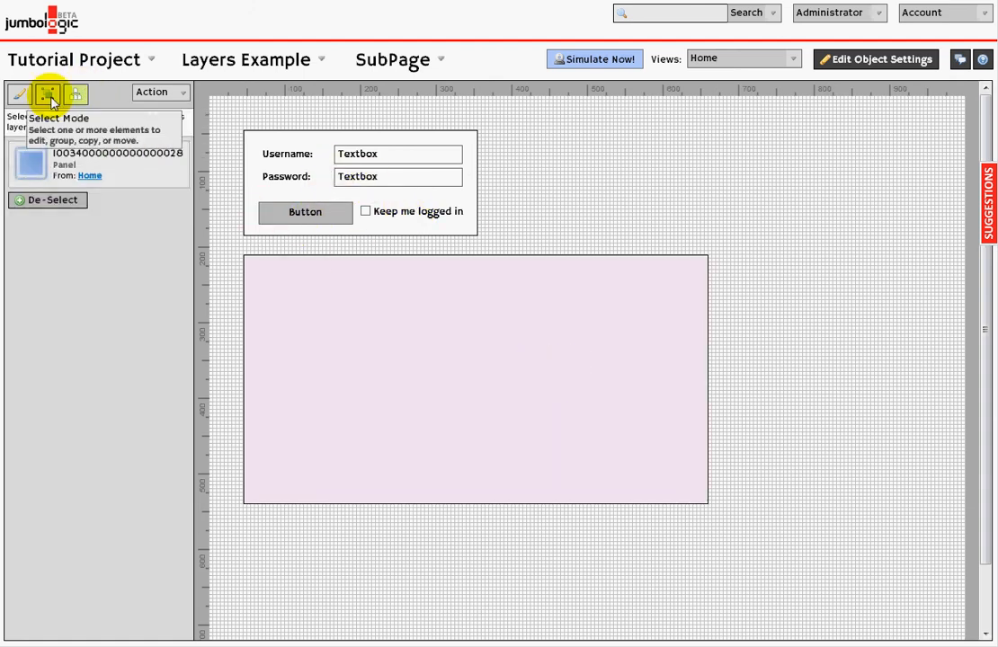
left_click(47, 96)
left_click(18, 94)
left_click(131, 243)
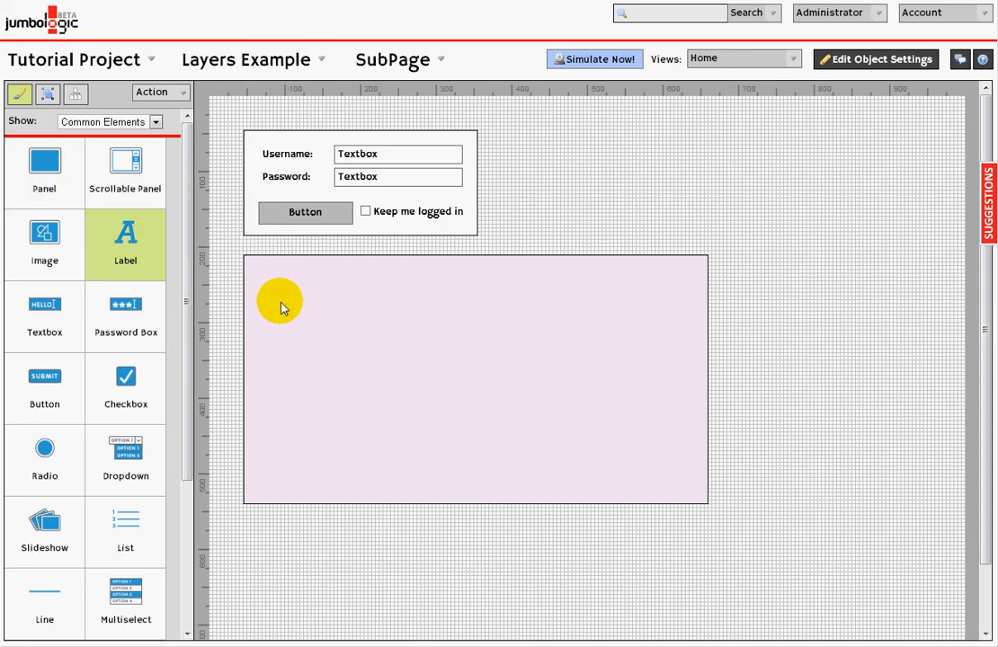
left_click_drag(282, 302, 574, 400)
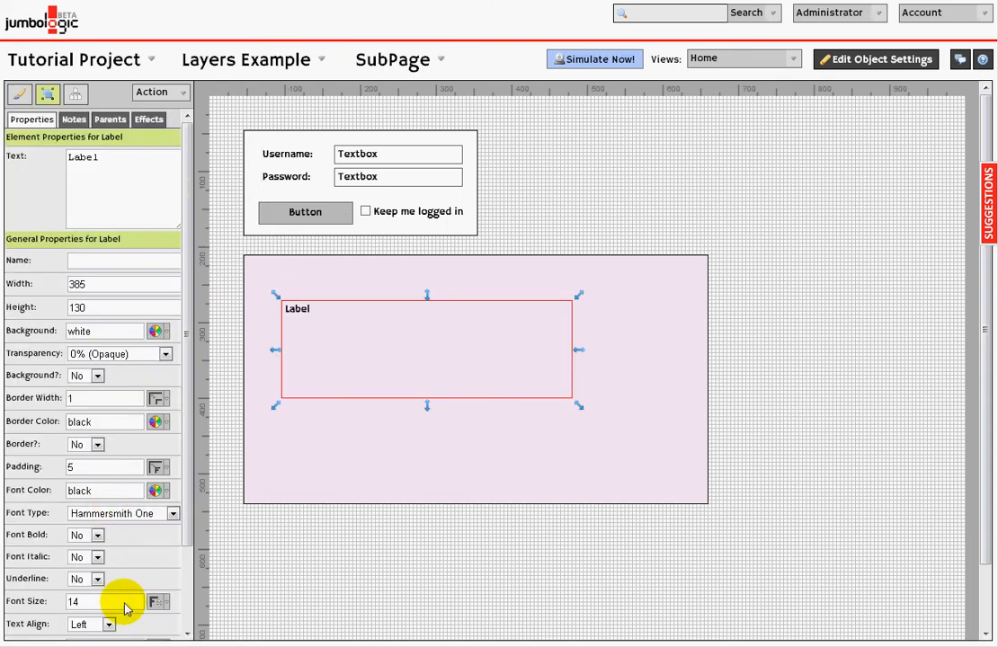
Step: Set the new label's font size to 36 px and deselect it
scroll(185, 598, "down", 2)
left_click(154, 502)
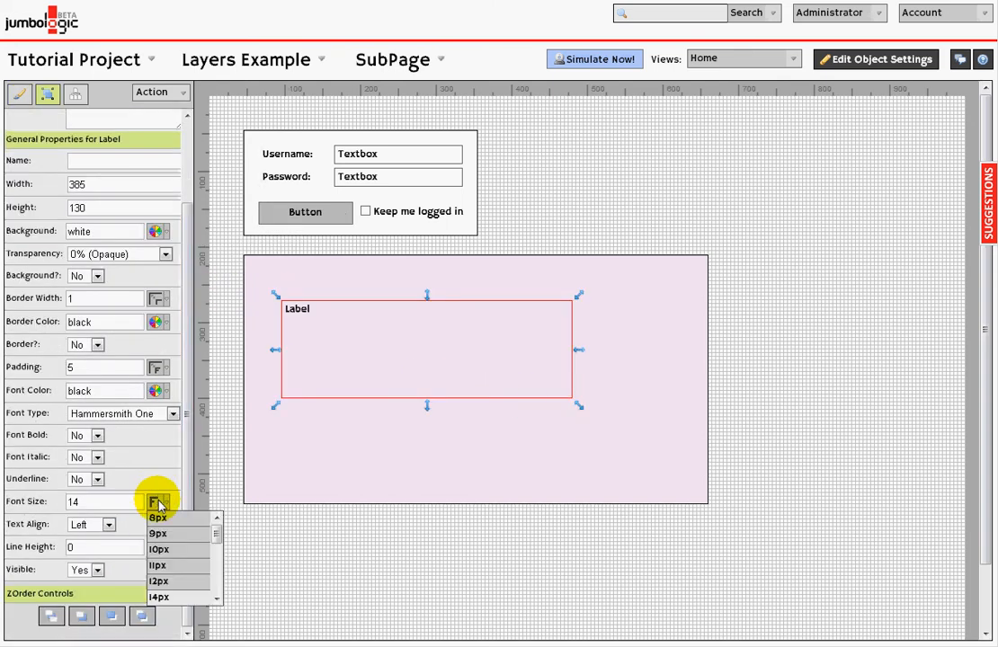
scroll(209, 573, "down", 2)
scroll(218, 589, "down", 1)
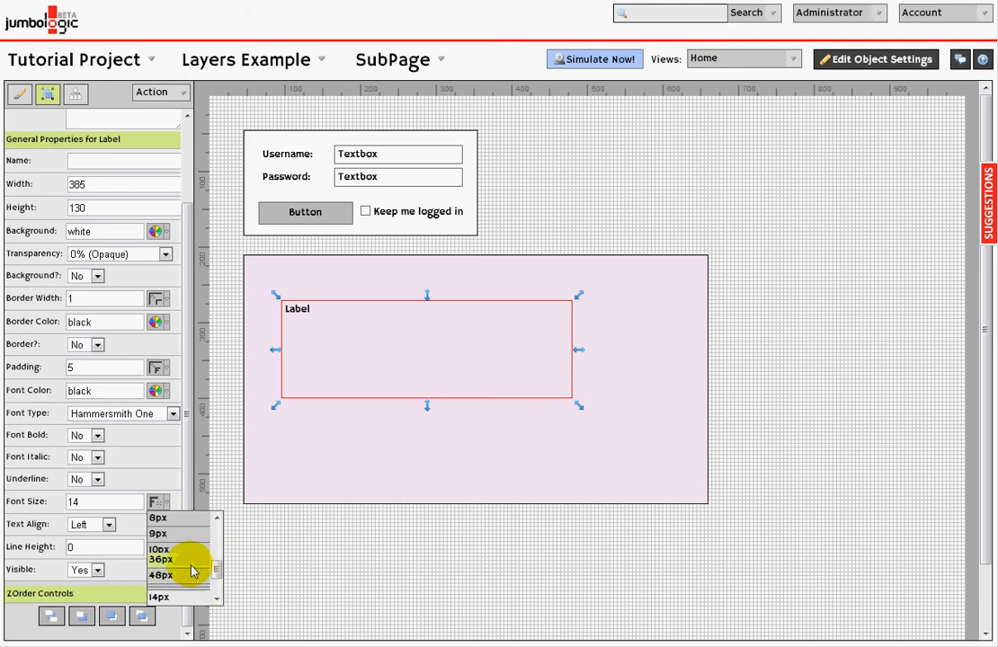
left_click(192, 568)
left_click(477, 562)
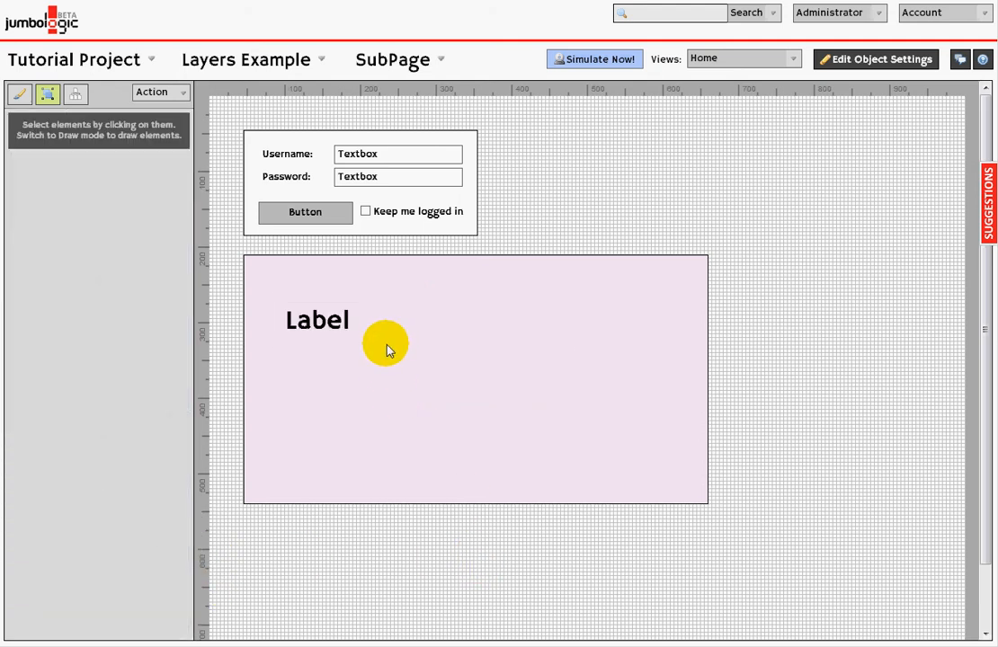
Step: Change the label's text to "Hello" and clear the current parent layer
left_click(387, 347)
left_click_drag(108, 157, 33, 157)
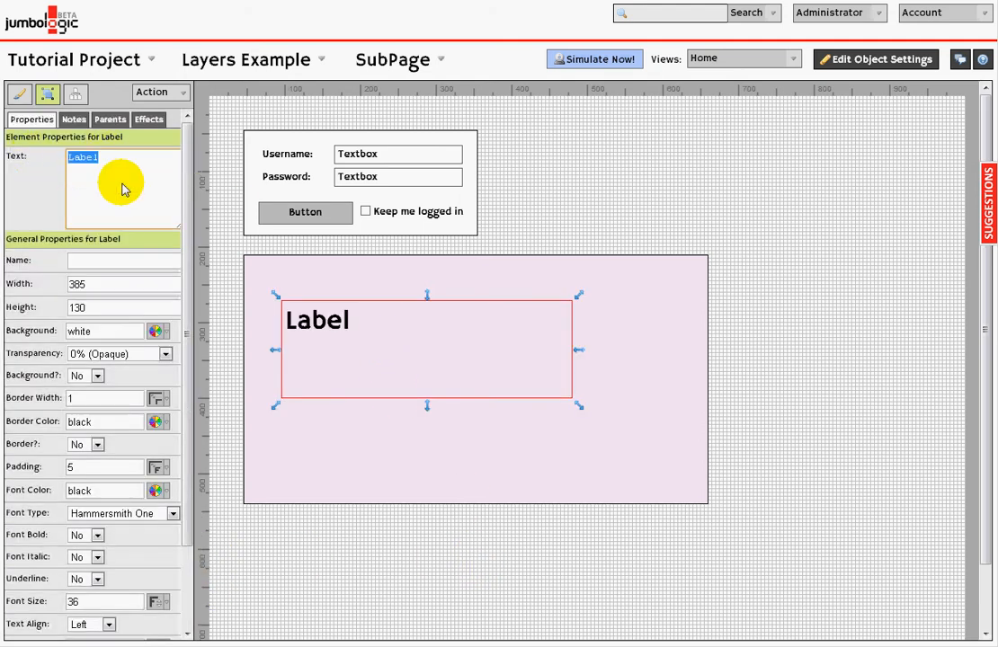
type("Hello")
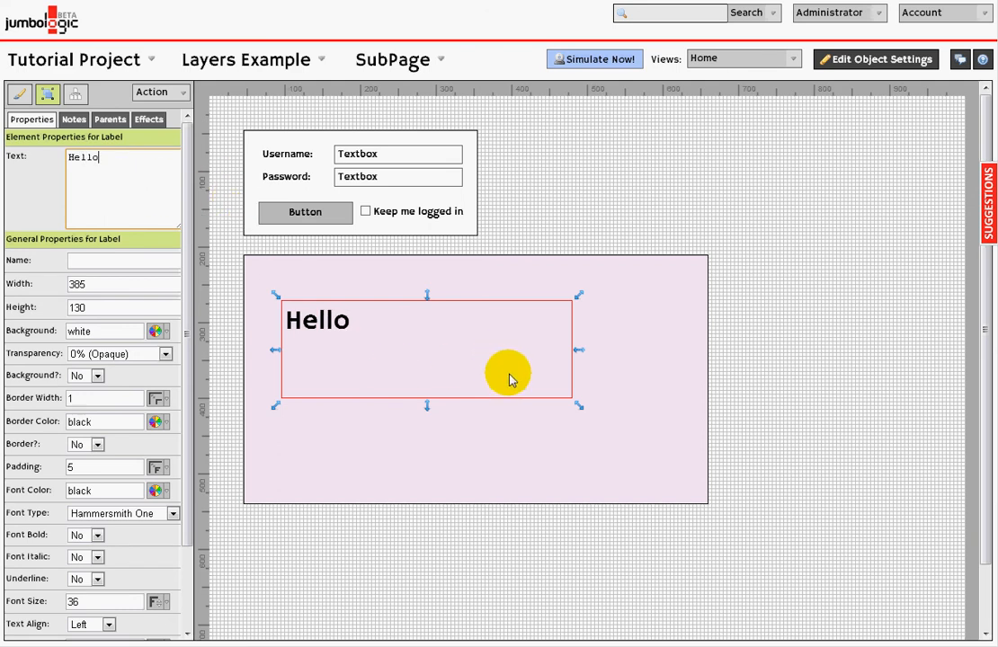
left_click(75, 95)
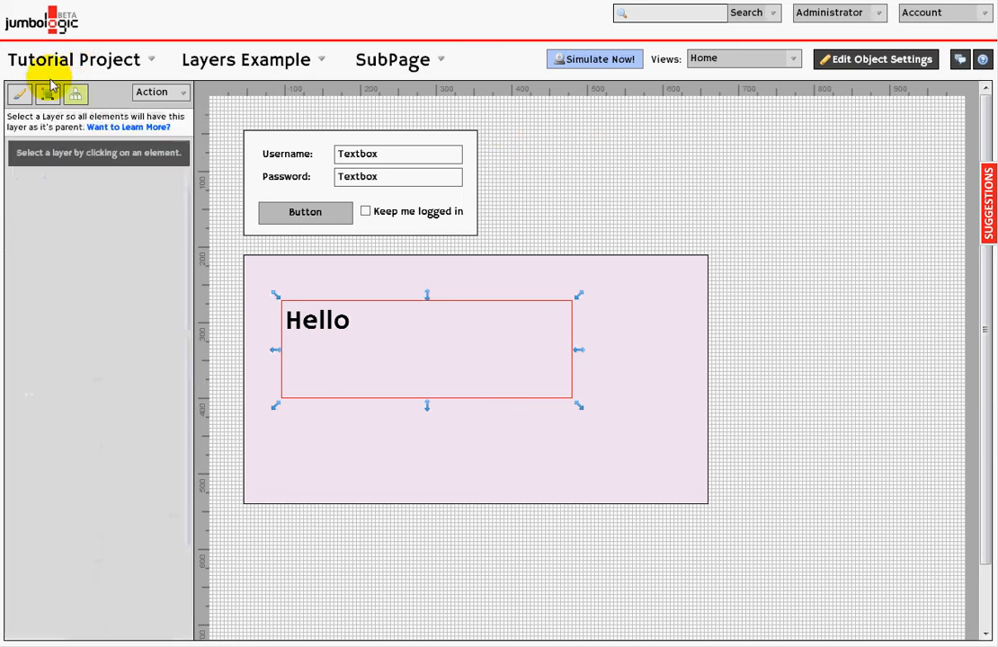
Step: Select the "Hello" label on SubPage and inspect its parent elements
left_click(47, 94)
left_click(661, 163)
left_click(409, 326)
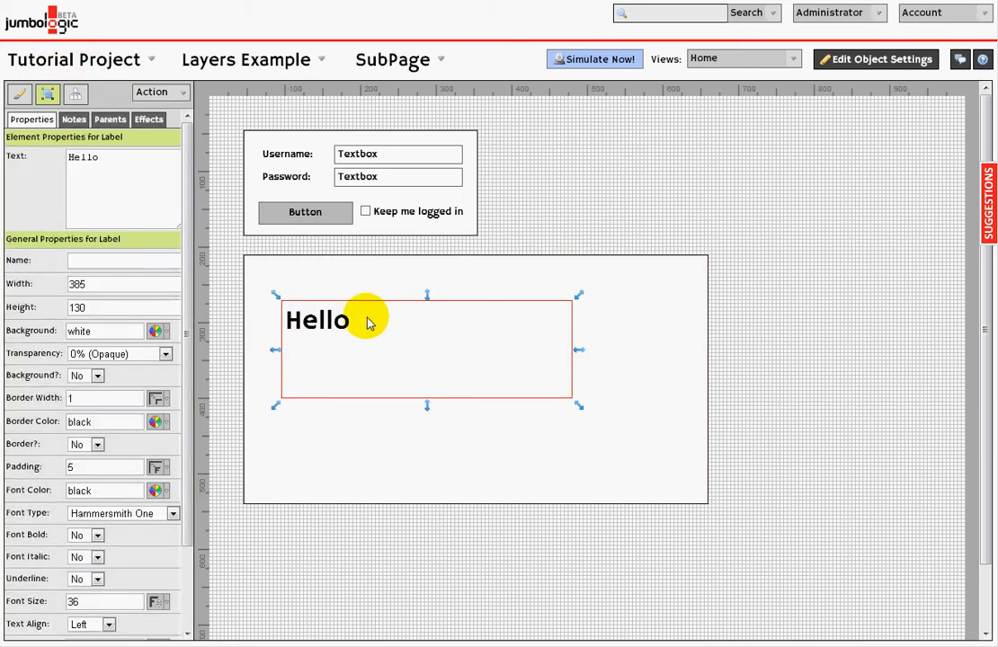
left_click(99, 118)
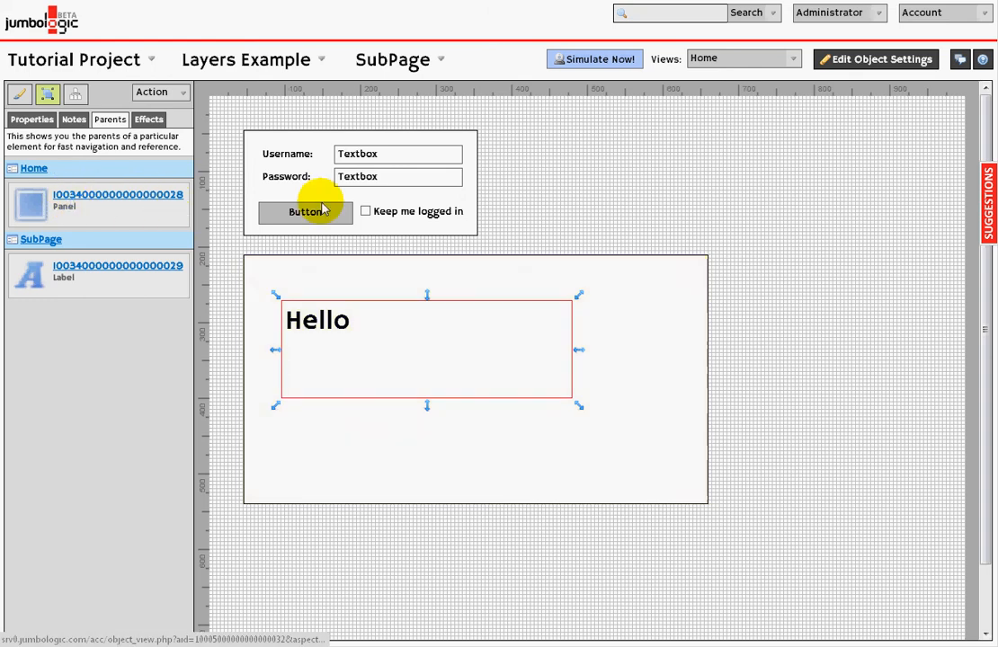
Step: Move the "Hello" label to the upper-left corner of the large panel and deselect it
left_click(565, 195)
left_click(345, 331)
left_click_drag(326, 336, 307, 277)
left_click(706, 174)
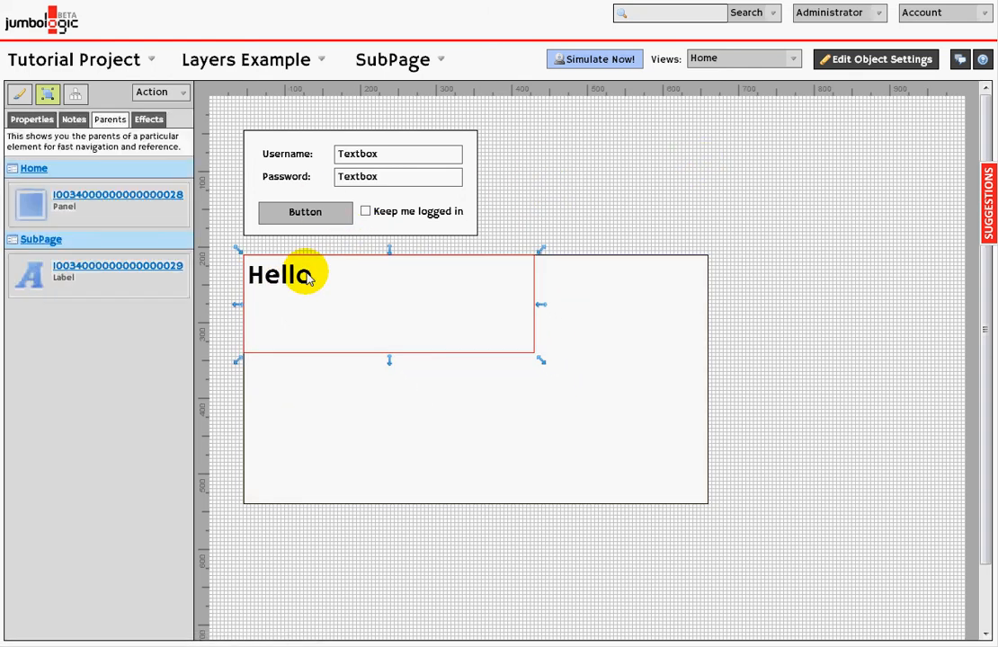
left_click(640, 170)
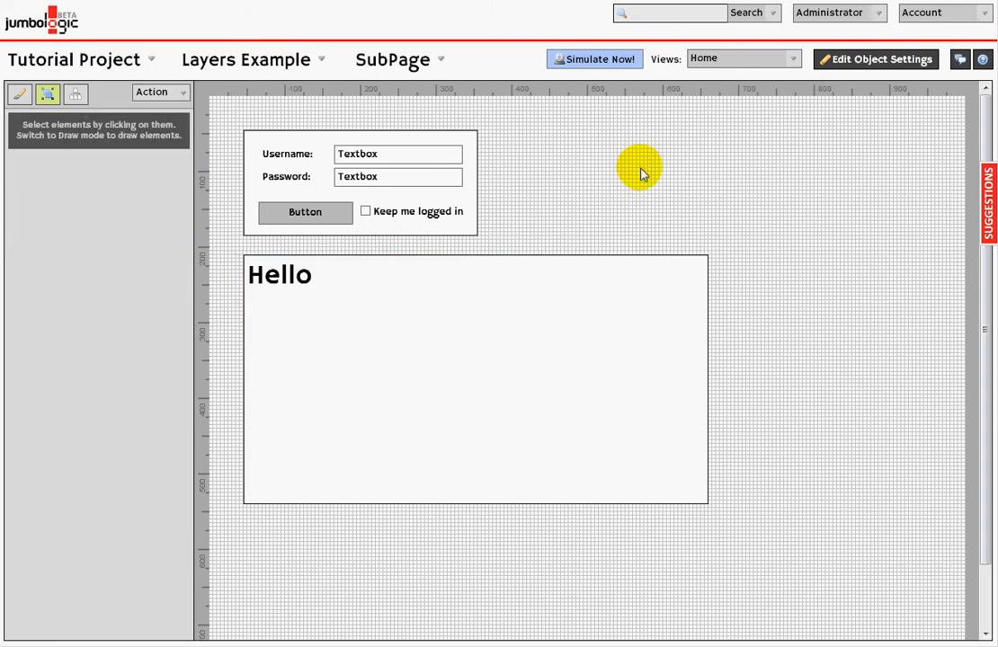
Step: On the Home page, move the large panel about 305 px right and 130 px down, and deselect it
left_click(238, 60)
left_click(47, 89)
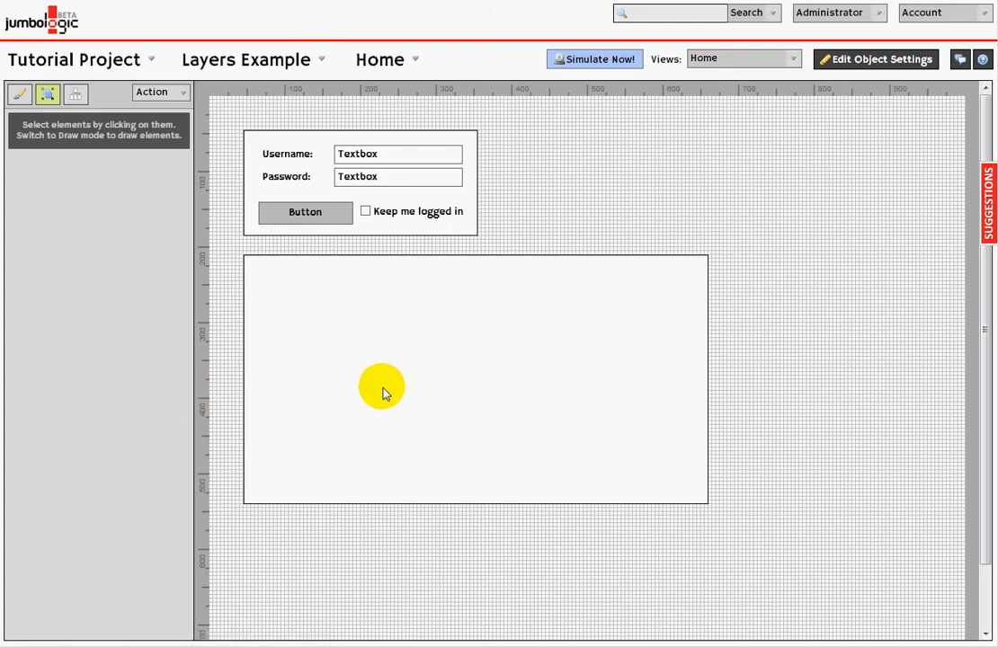
left_click(382, 392)
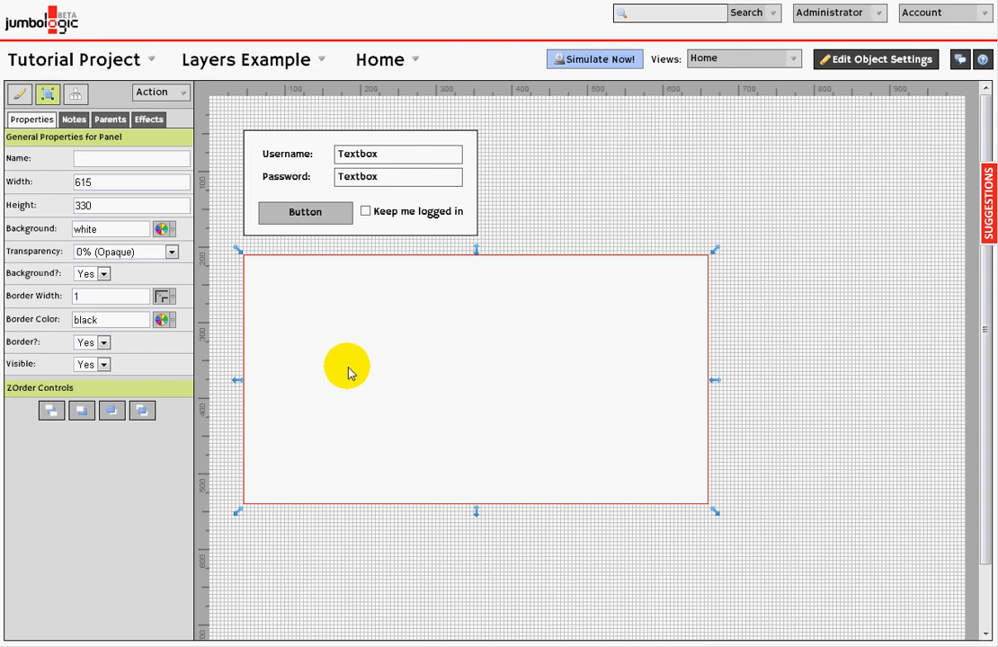
left_click_drag(349, 373, 579, 471)
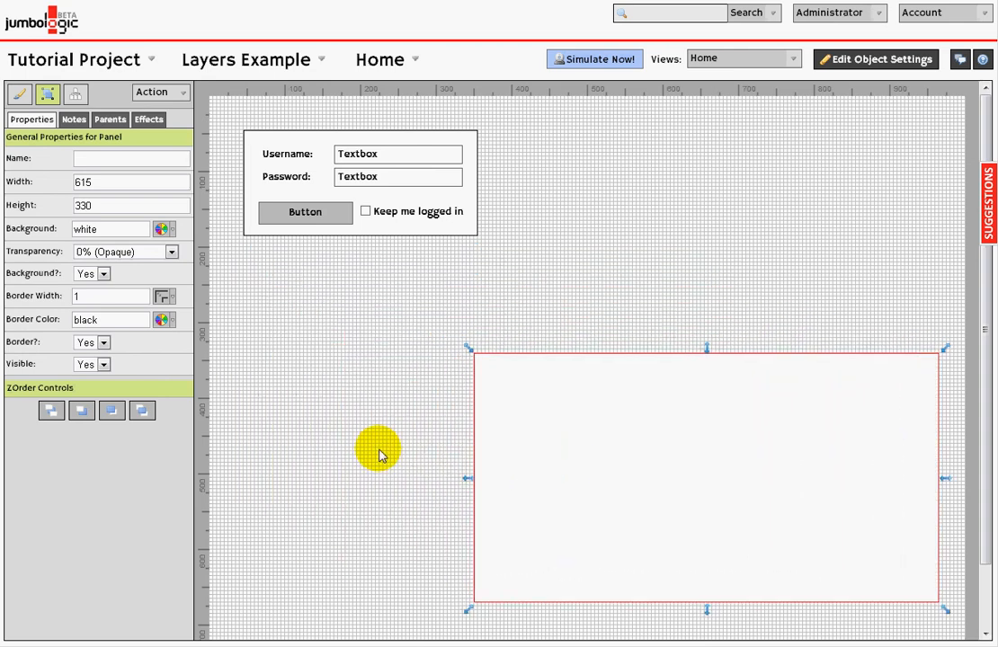
left_click(379, 454)
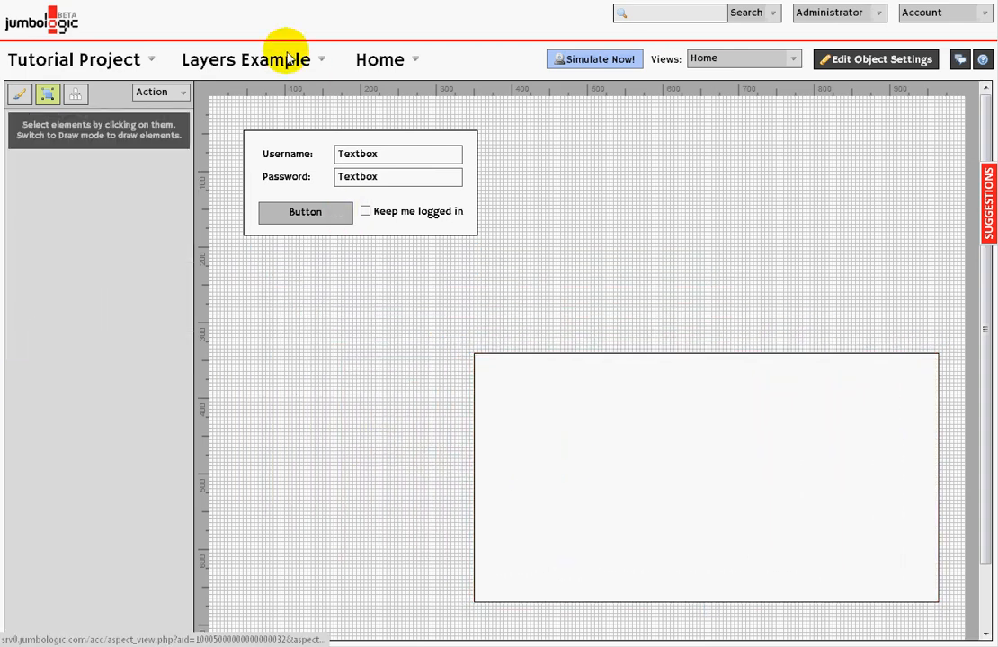
Step: Reopen SubPage from the Layers Example aspect to check the label's position in the inherited panel
left_click(236, 56)
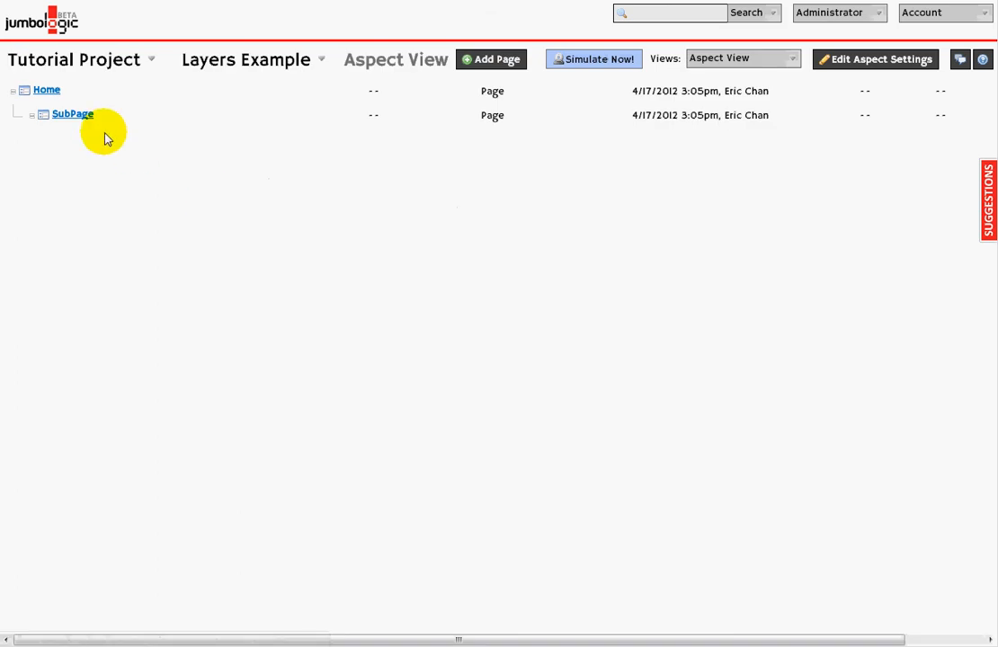
left_click(99, 124)
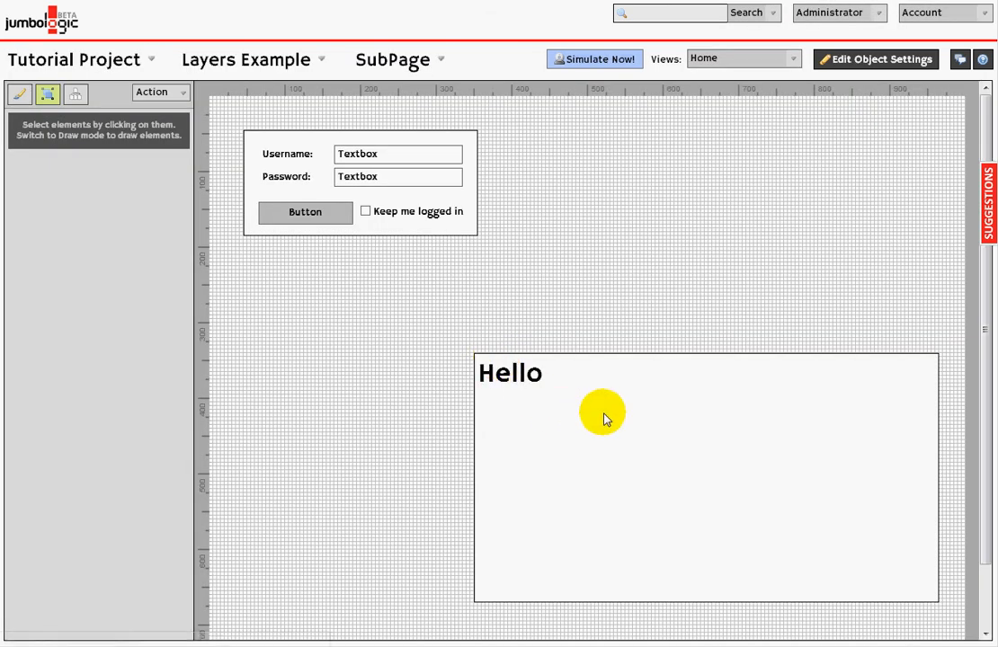